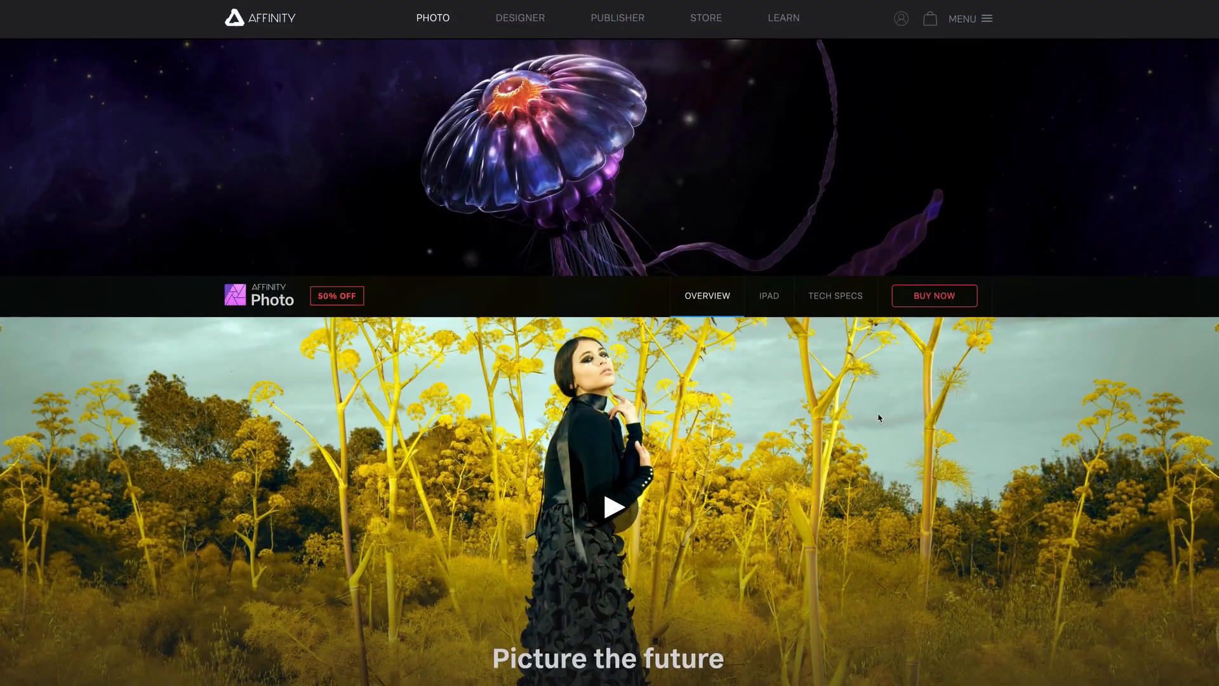
- Review the features on the Affinity Photo overview page and choose to buy the product
scroll(798, 510, down, 10)
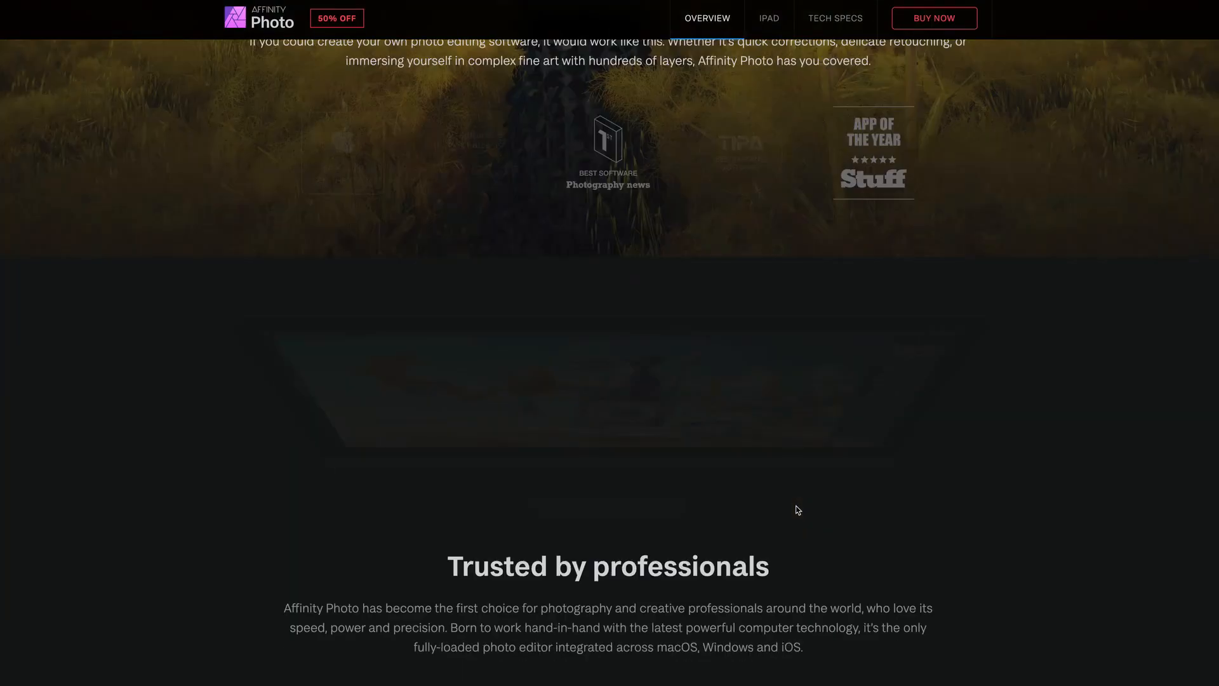
scroll(798, 510, down, 8)
scroll(798, 510, down, 10)
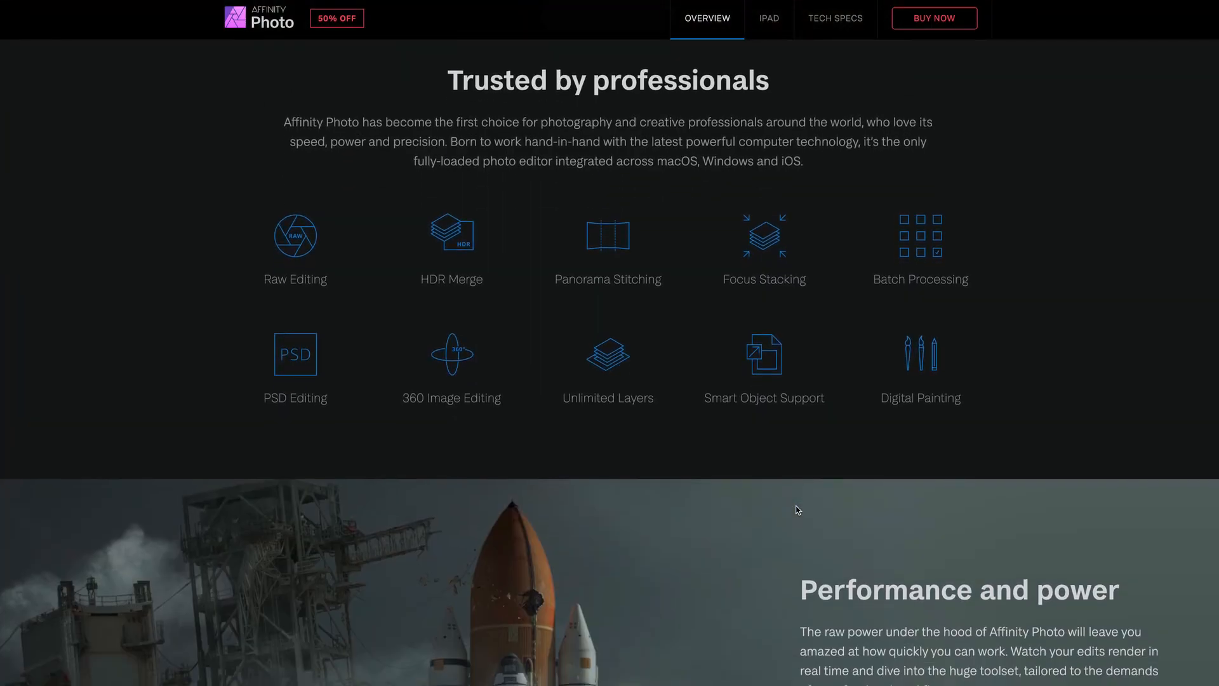
scroll(797, 510, down, 8)
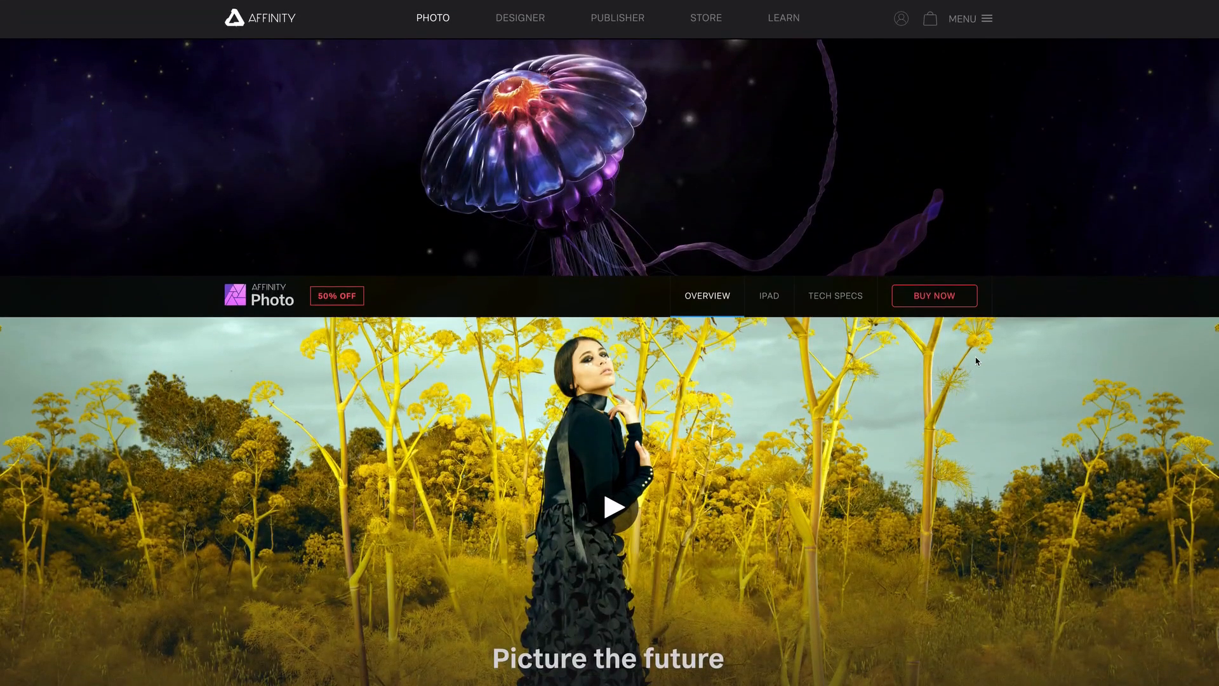
click(947, 298)
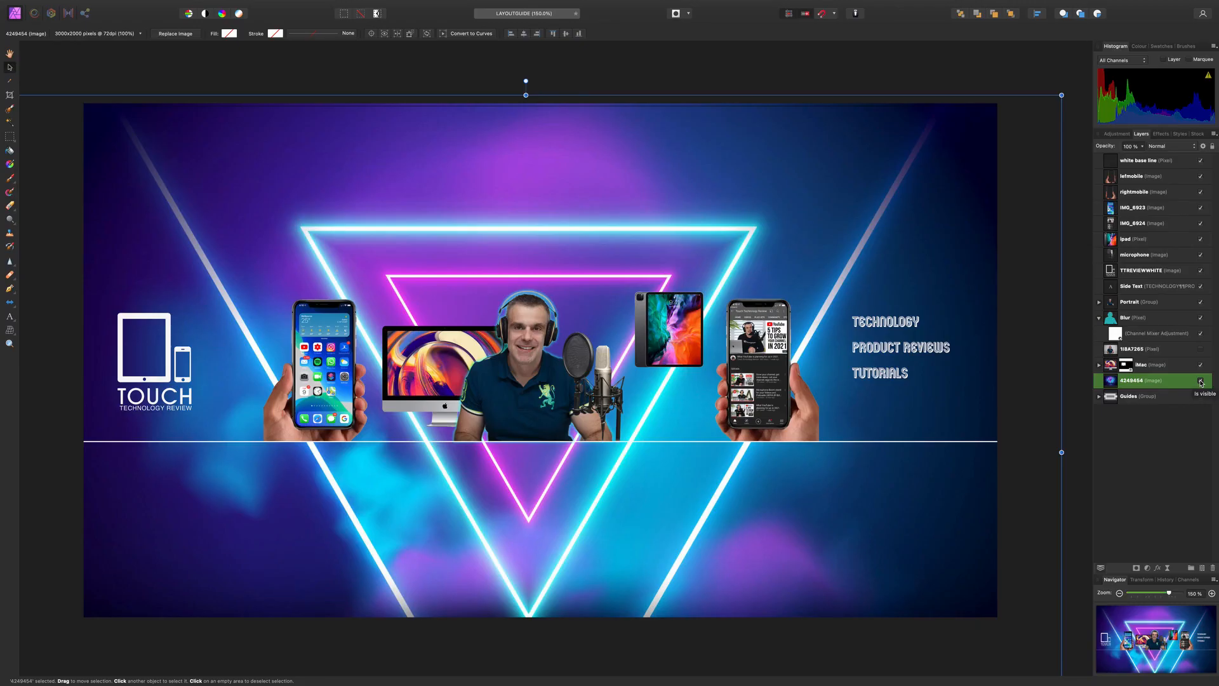
- Hide the white base line, both hand-held phone layers, the two phone screen images and the ipad layer
click(1201, 161)
click(1201, 176)
click(1201, 192)
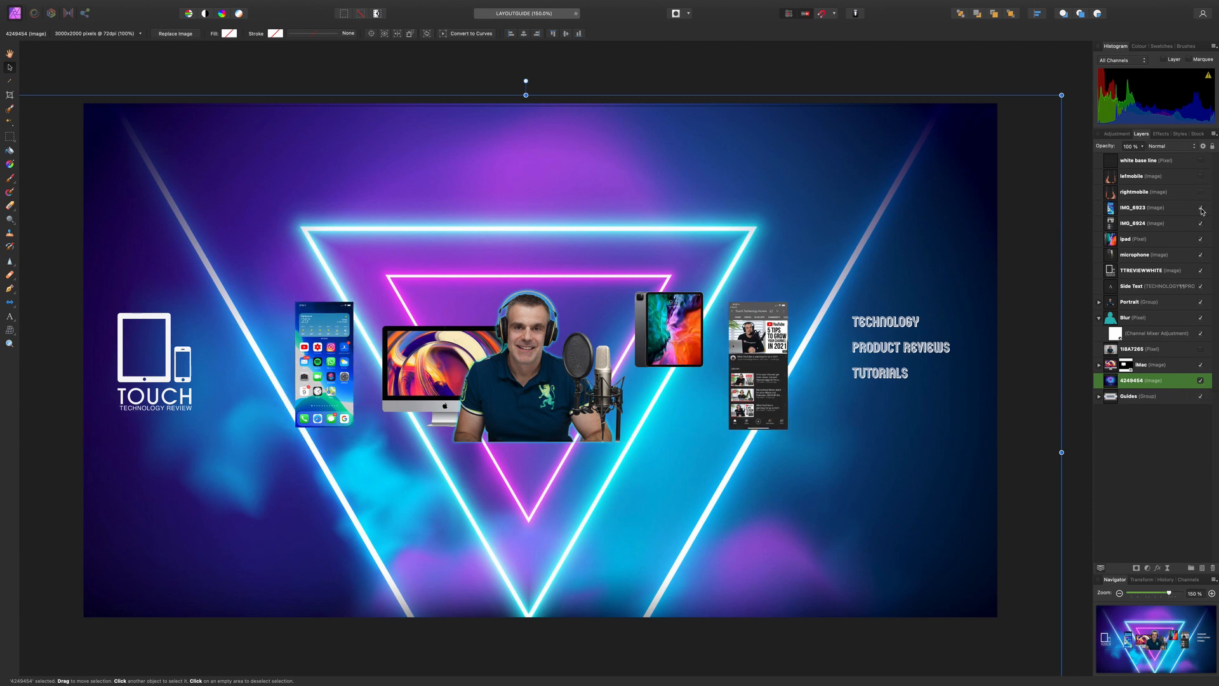
click(1201, 208)
click(1201, 224)
click(1201, 239)
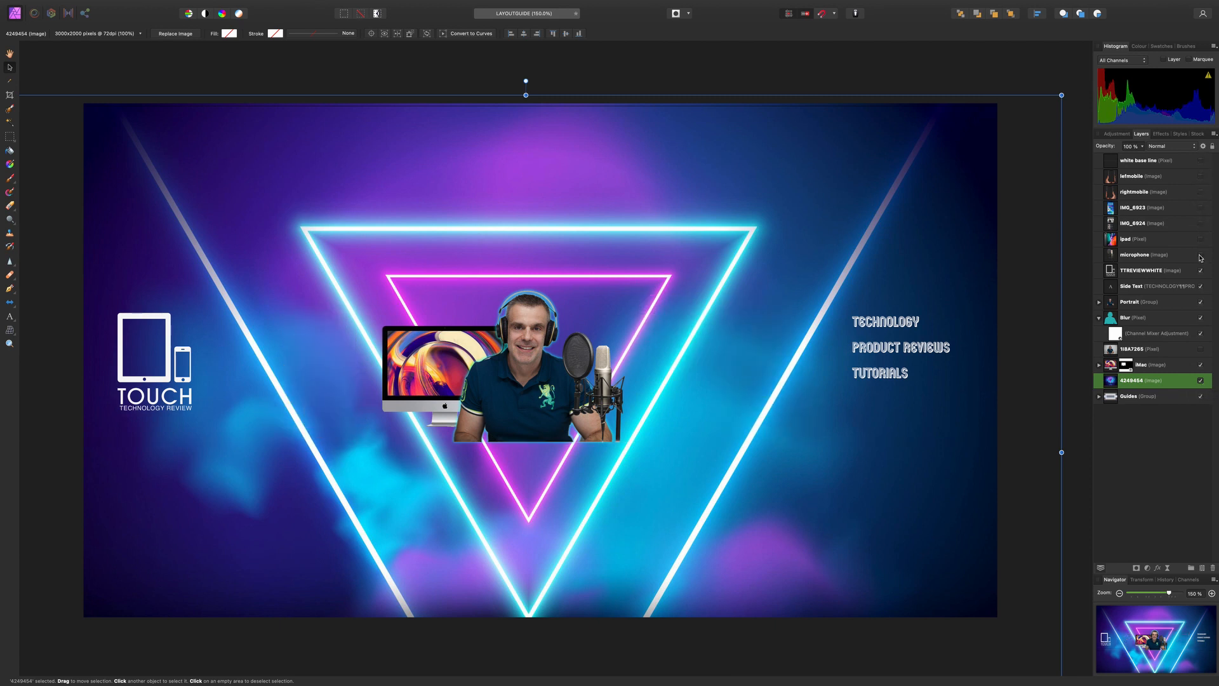
- Hide the microphone, TTREVIEWWHITE logo, Side Text, Portrait, Blur, channel mixer, iMac and 4249454 background layers, leaving only the Guides group
click(1201, 270)
click(1201, 286)
click(1201, 302)
click(1201, 317)
click(1201, 333)
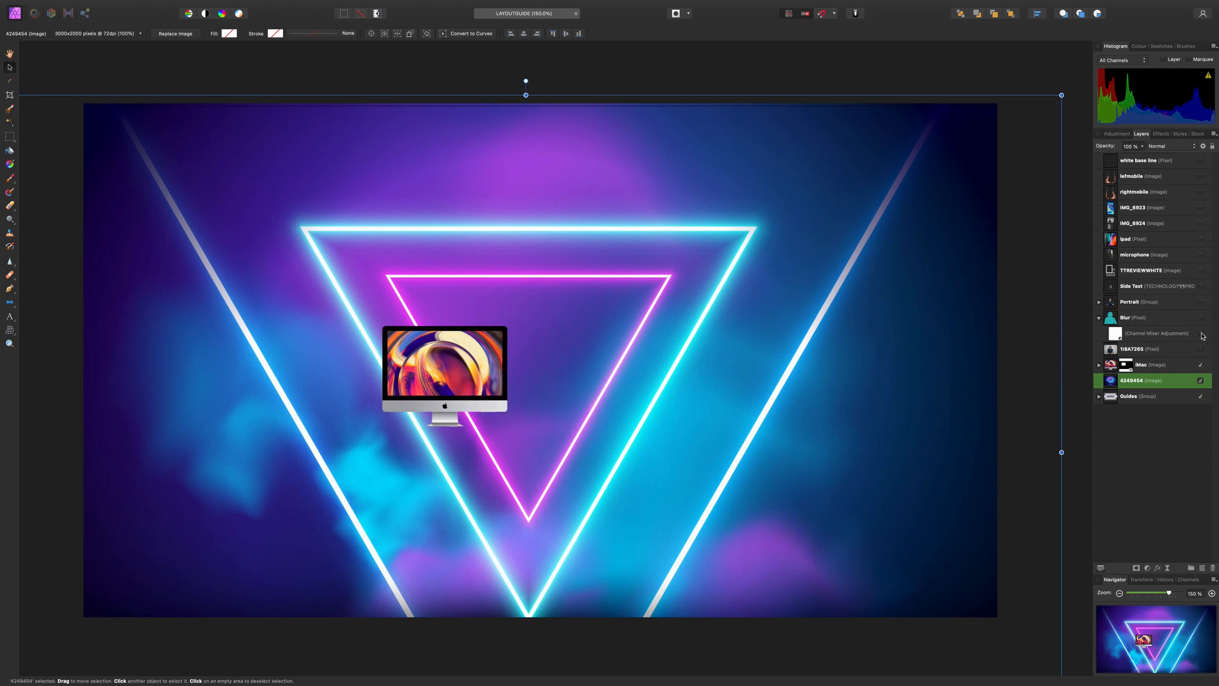
click(1201, 366)
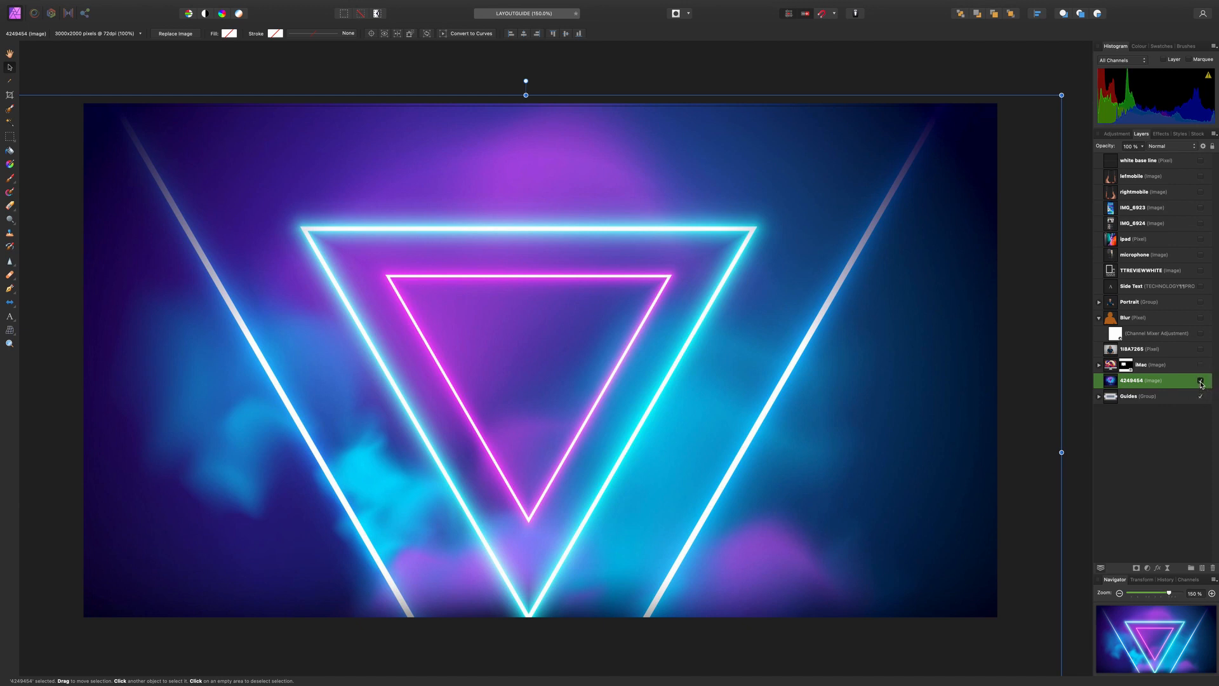
click(1201, 381)
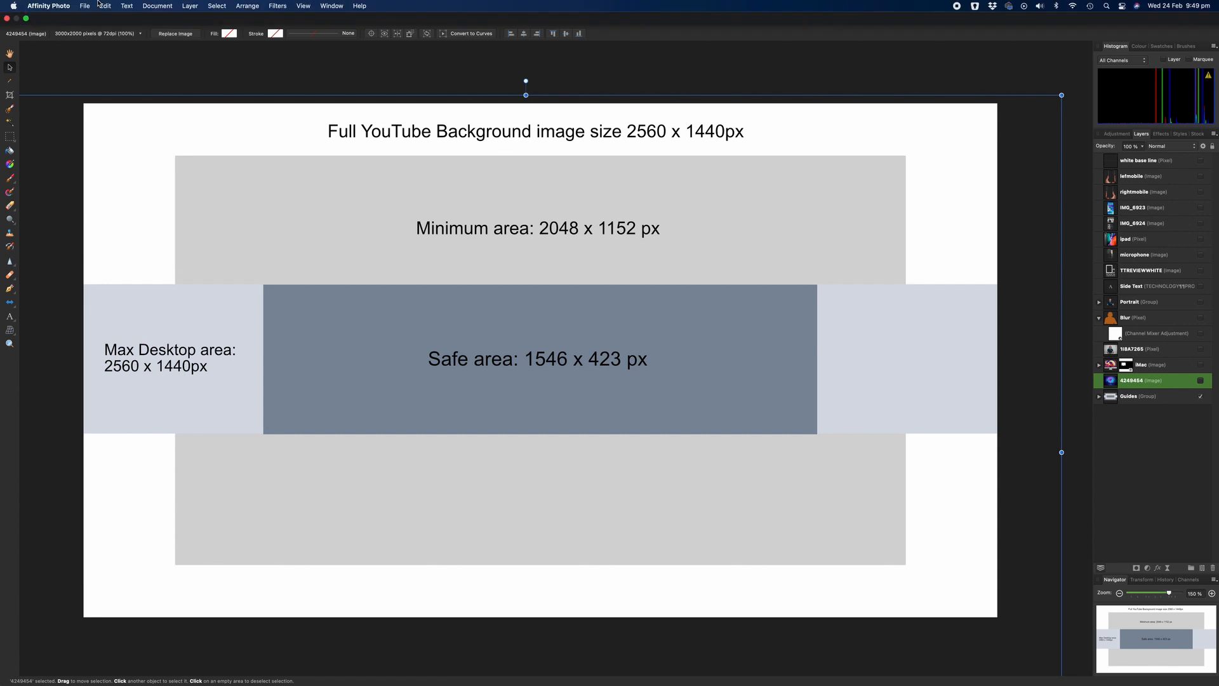
click(85, 5)
click(103, 245)
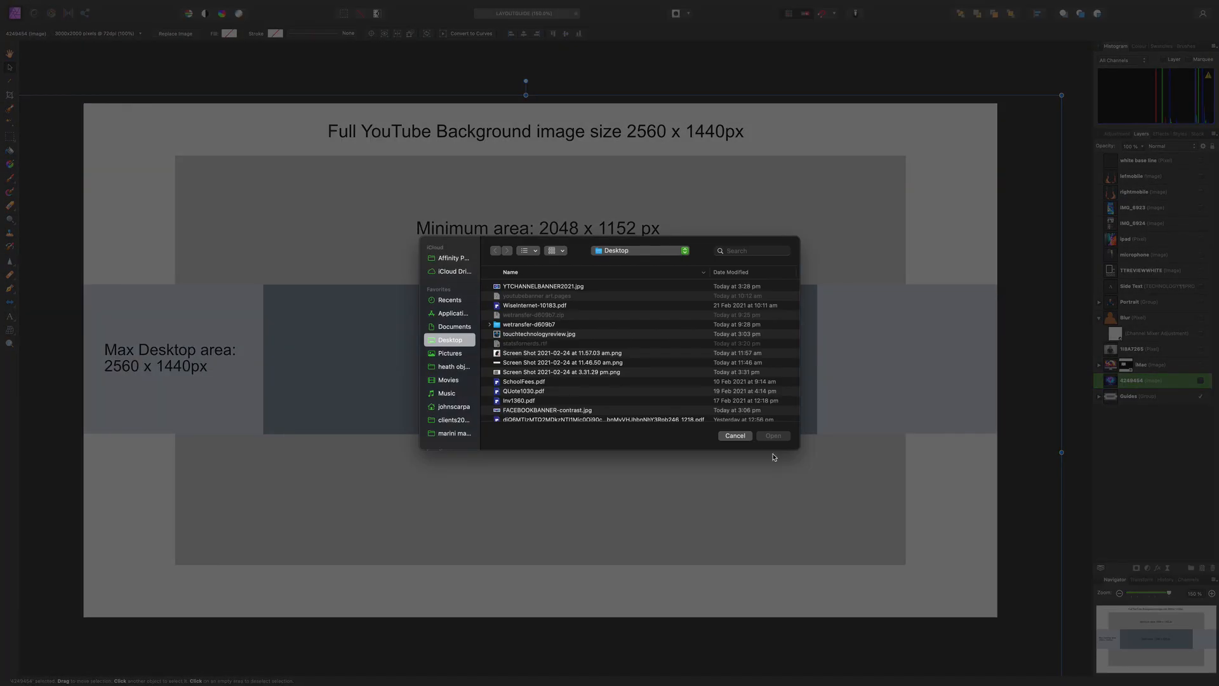
click(736, 436)
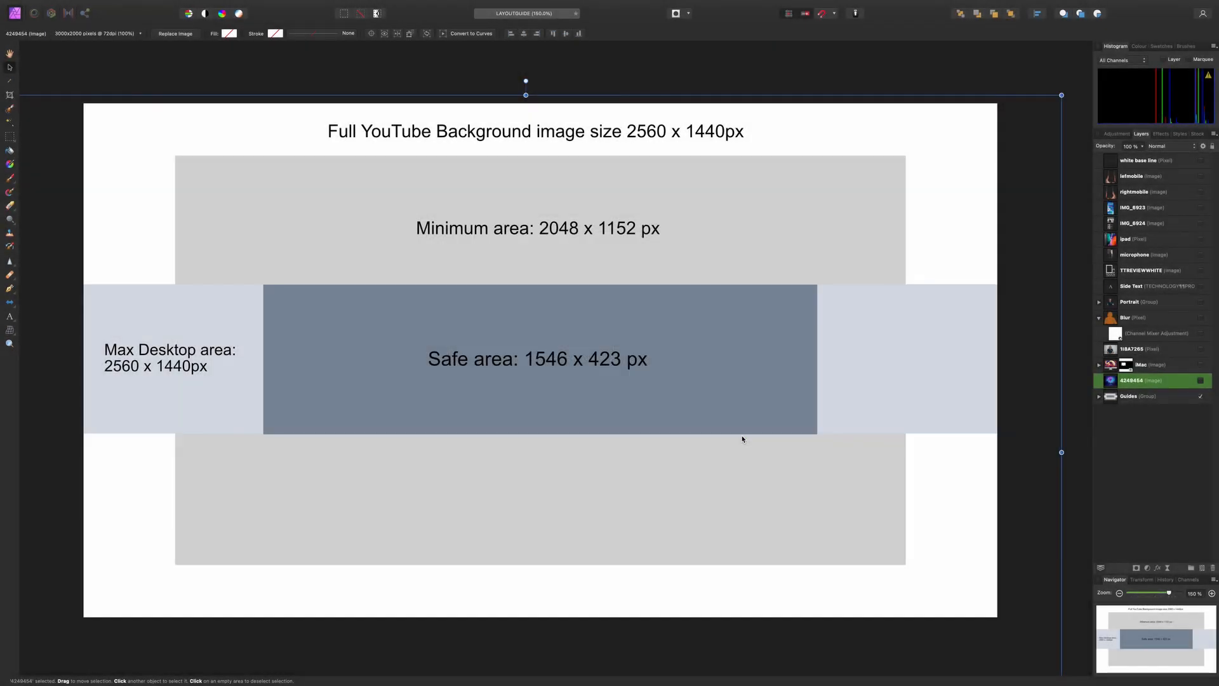
- Show the 4249454 background and compare it with the size guides by fading it to 42% opacity before restoring 100%
click(1201, 381)
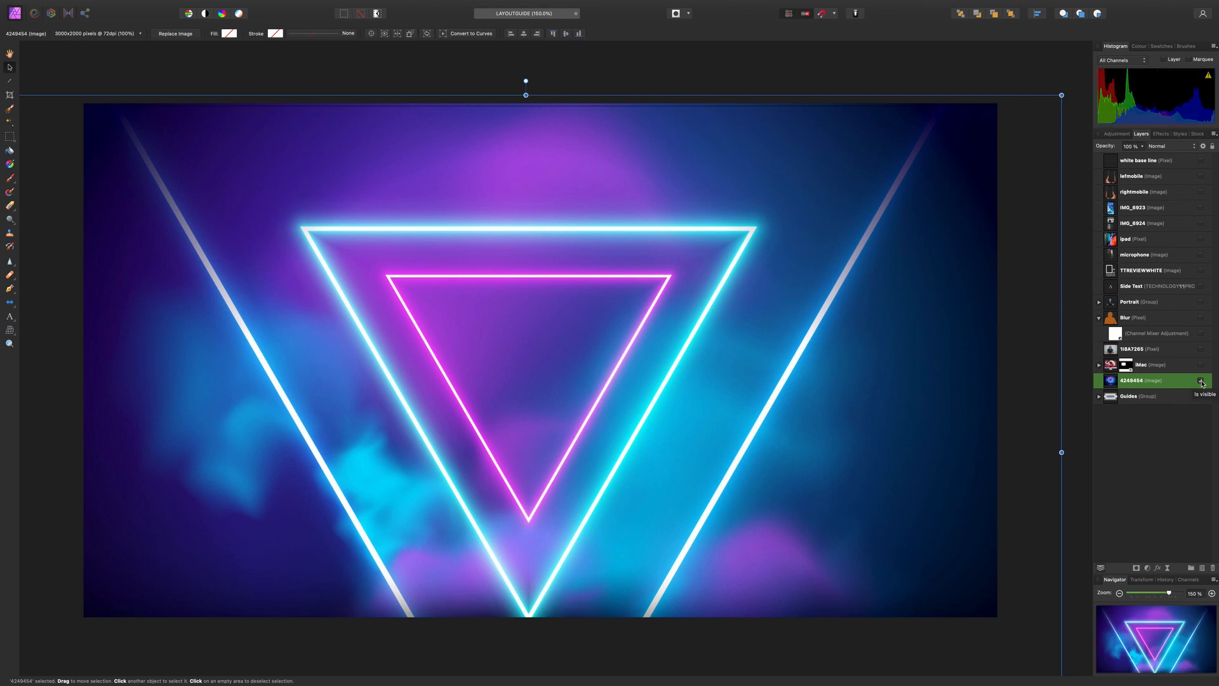
click(1140, 146)
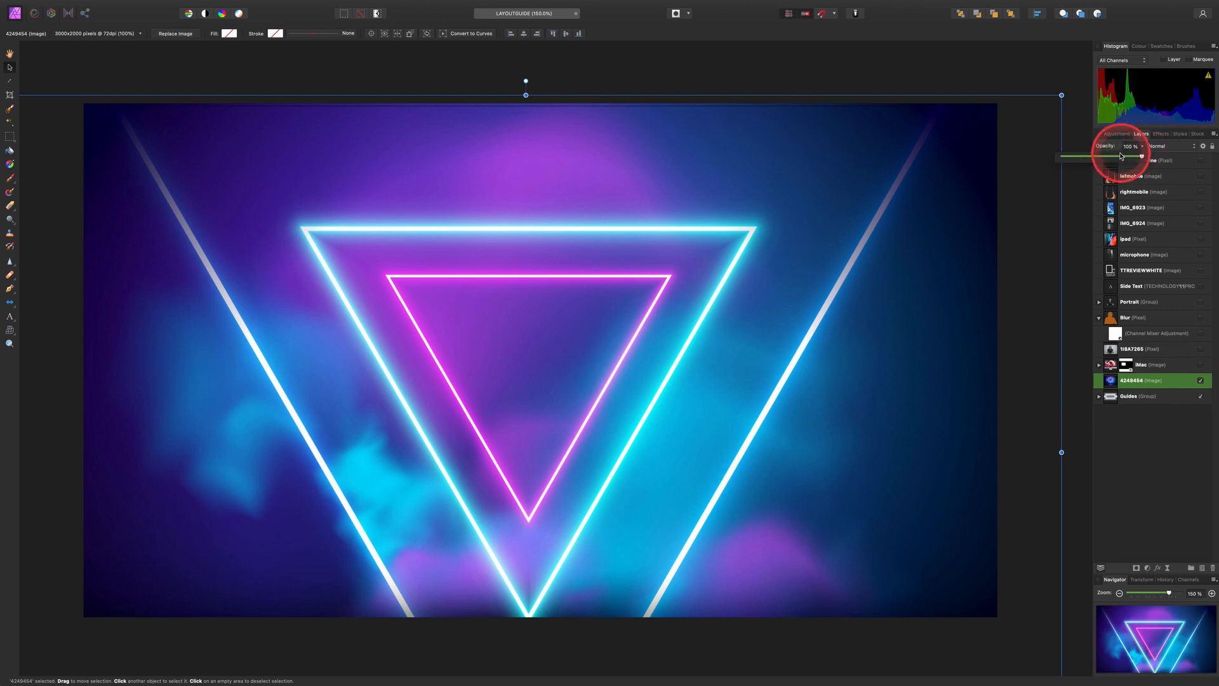
drag(1136, 159, 1096, 157)
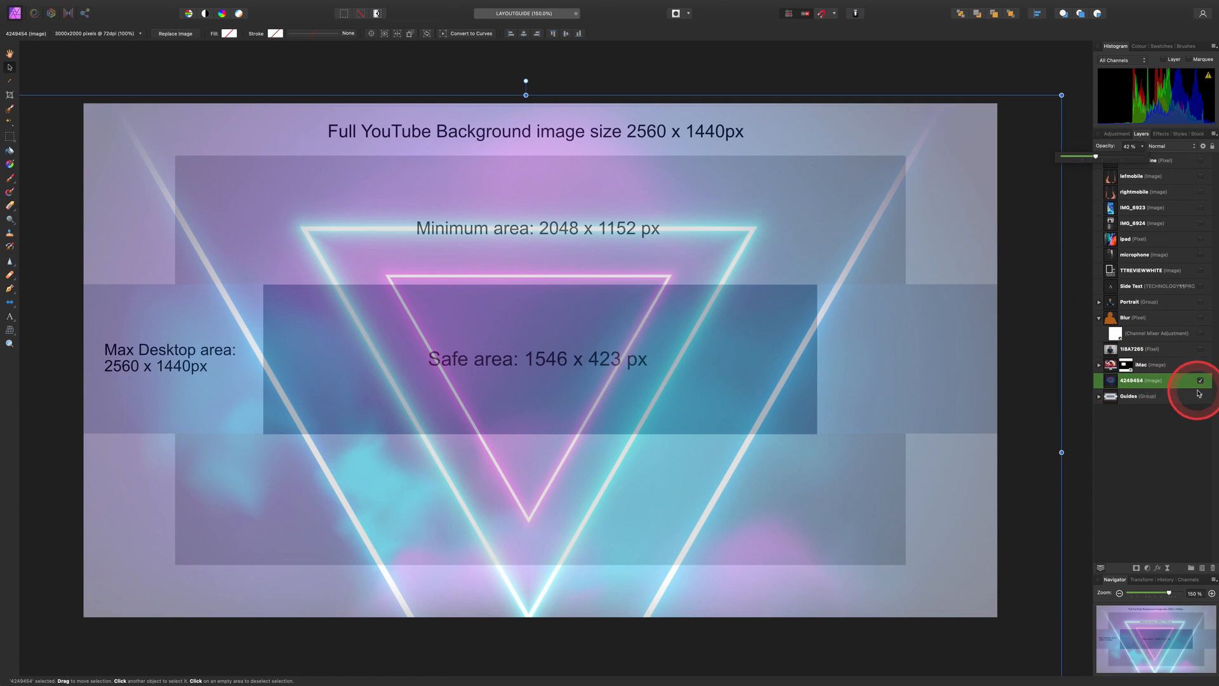
drag(1096, 156, 1146, 157)
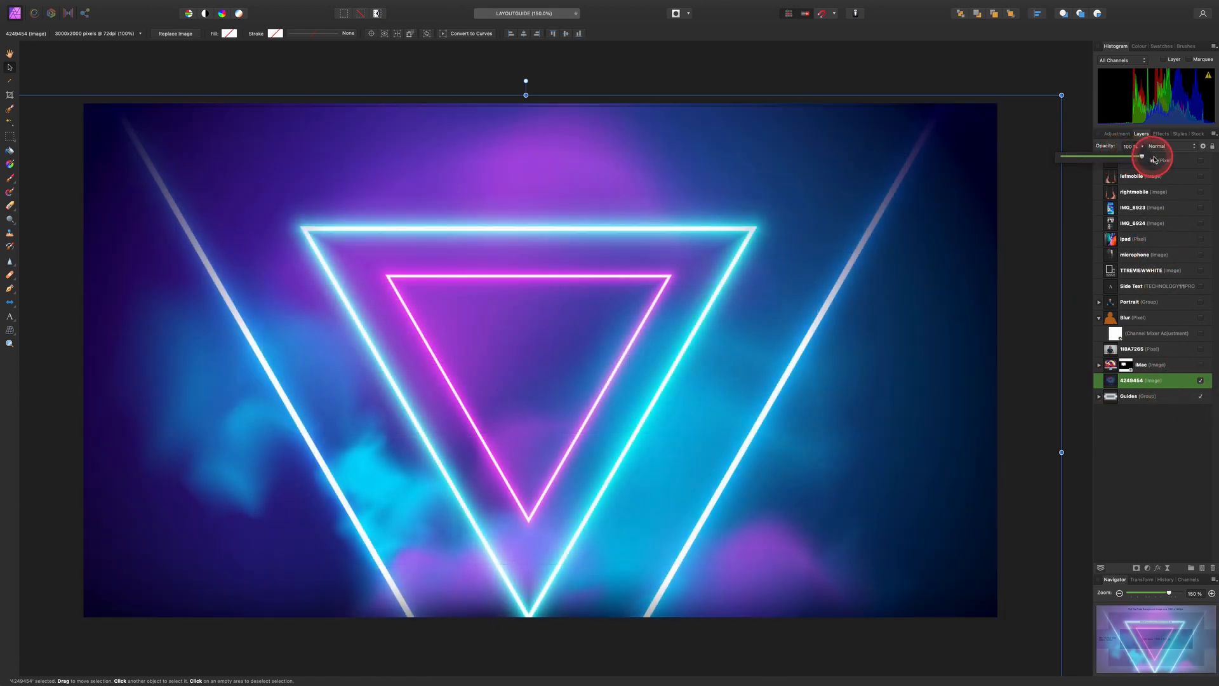
- Show the iMac layer, the Portrait group and the Blur layer with its channel mixer adjustment
click(1202, 368)
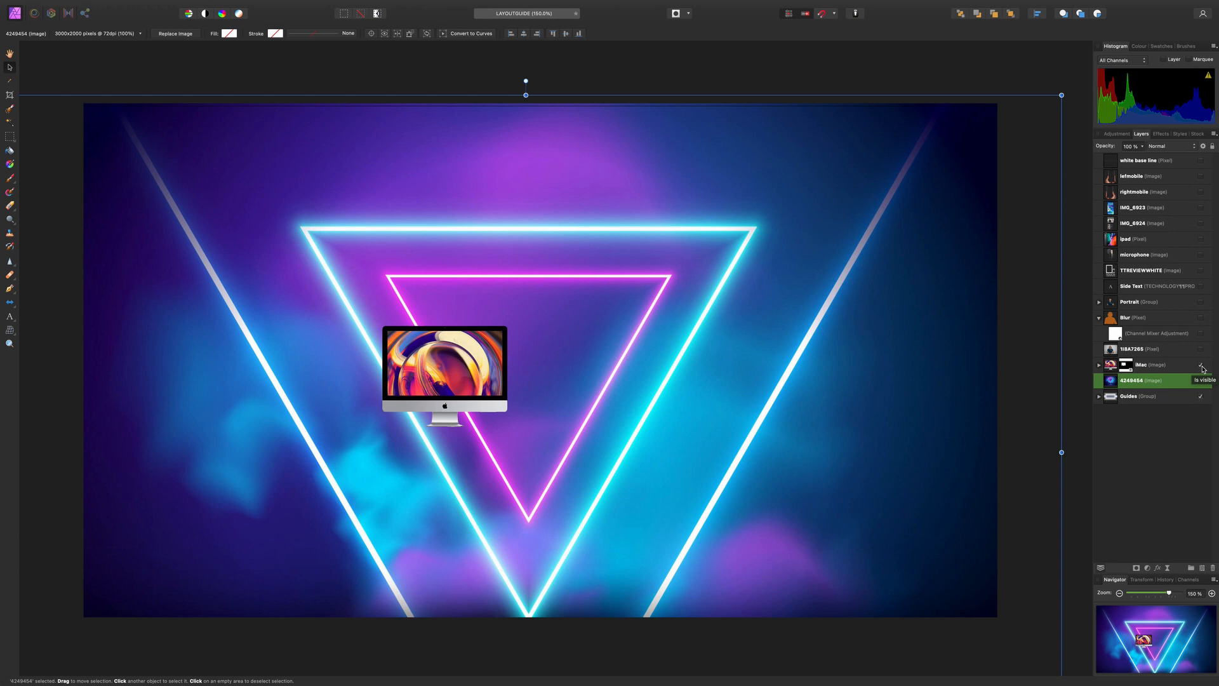
click(1201, 303)
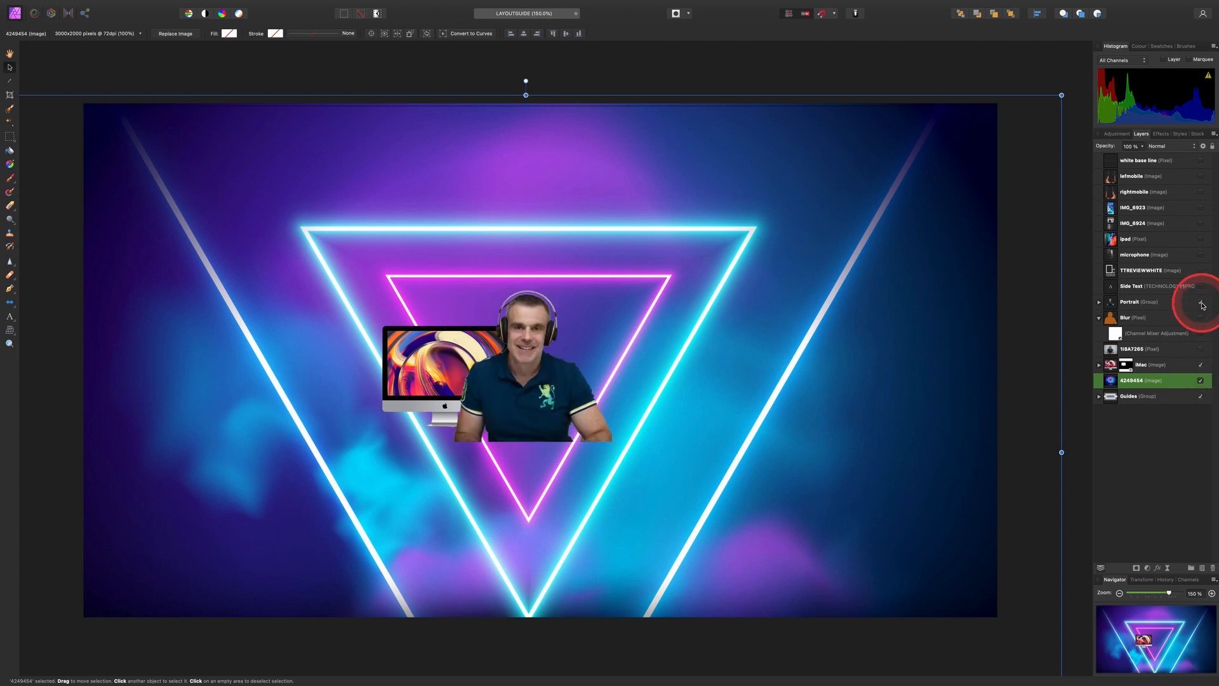
click(1201, 321)
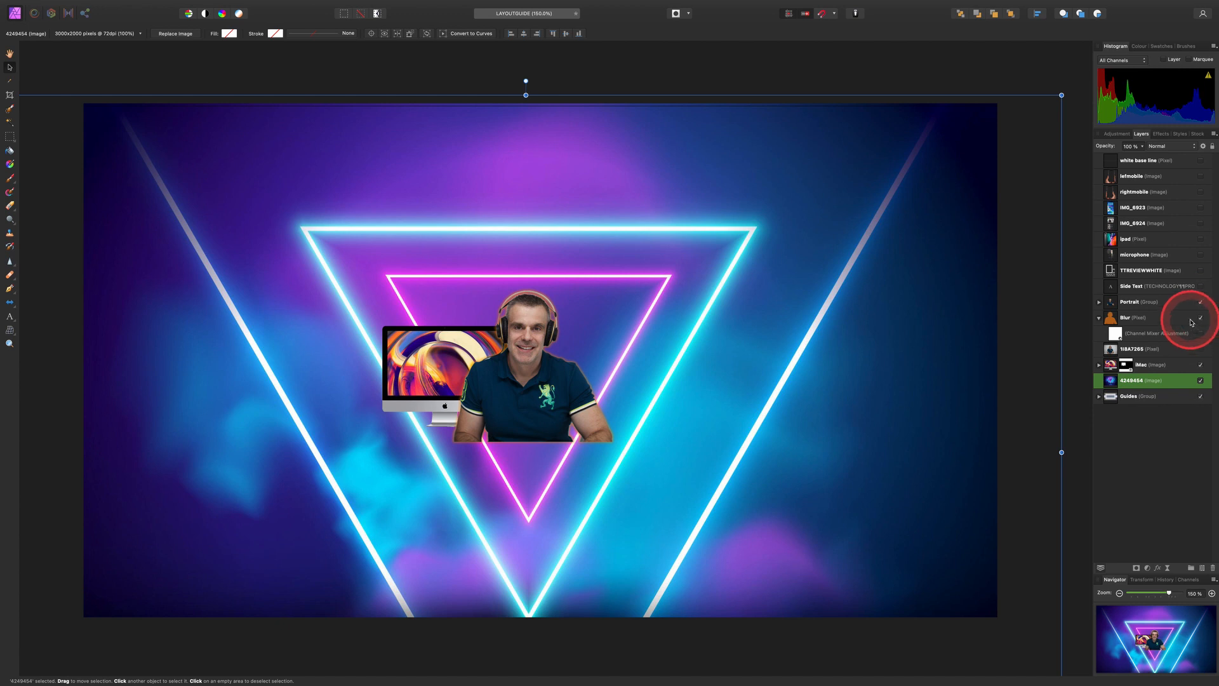
click(1203, 335)
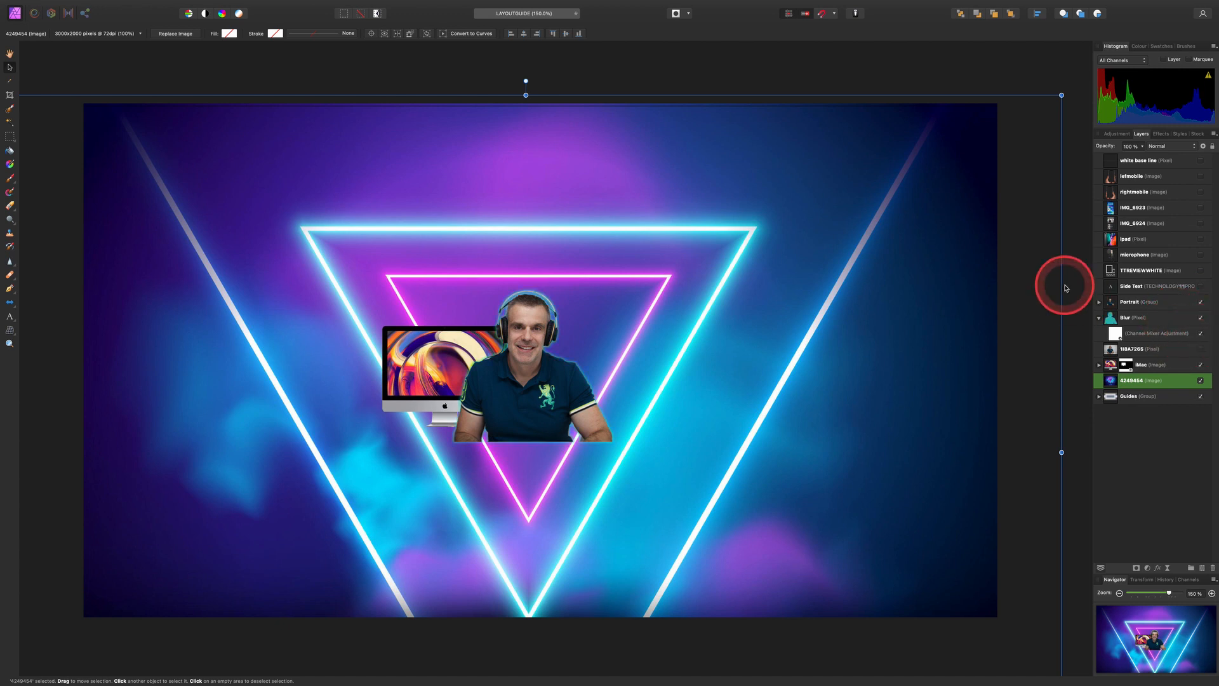
- Show the Side Text, TTREVIEWWHITE logo, microphone, ipad, phone screen, hand-held phone and white base line layers
click(1201, 286)
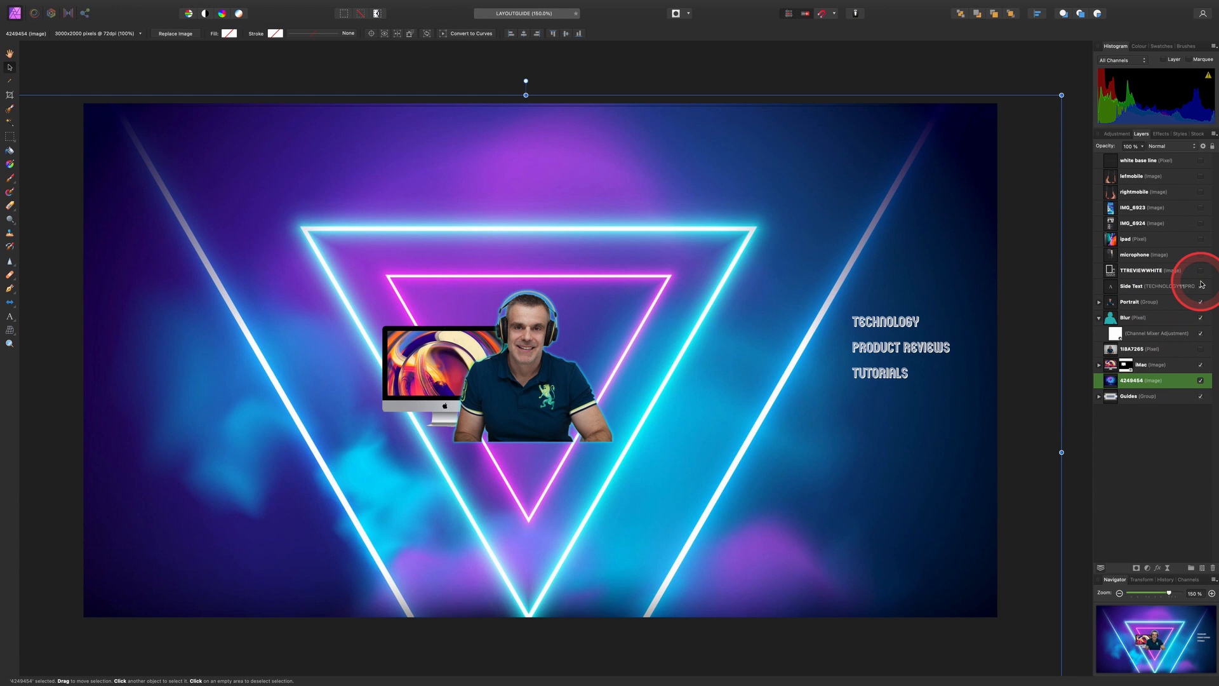
click(1201, 271)
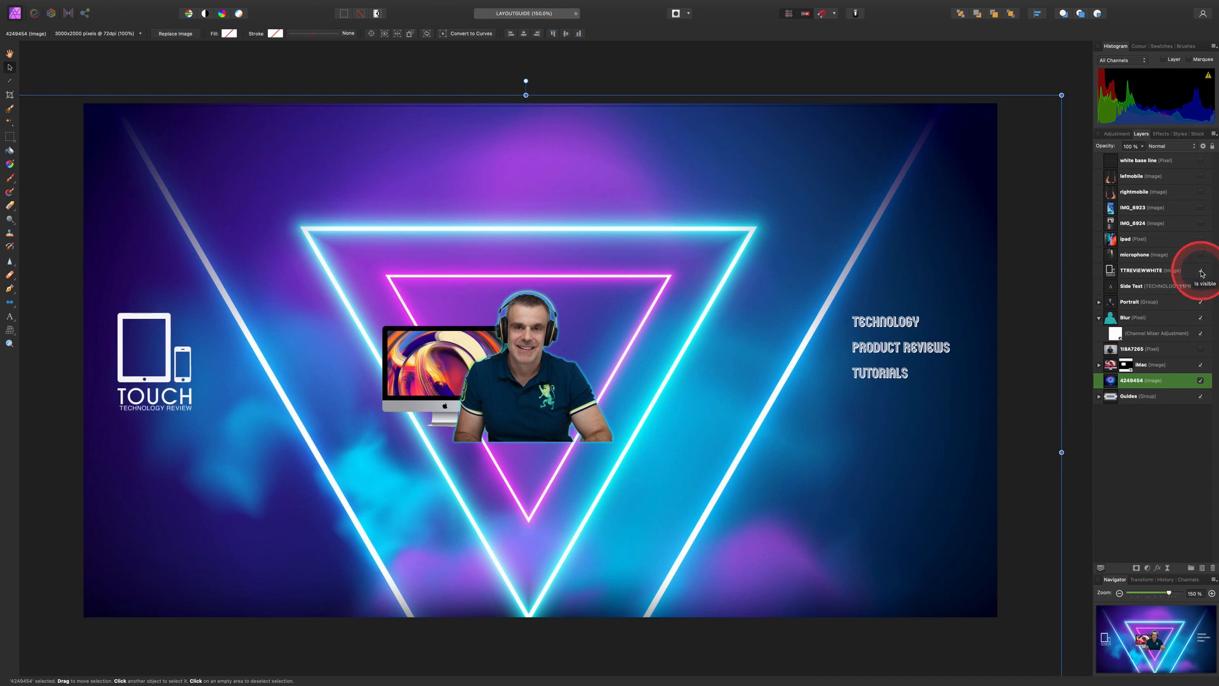
click(1201, 256)
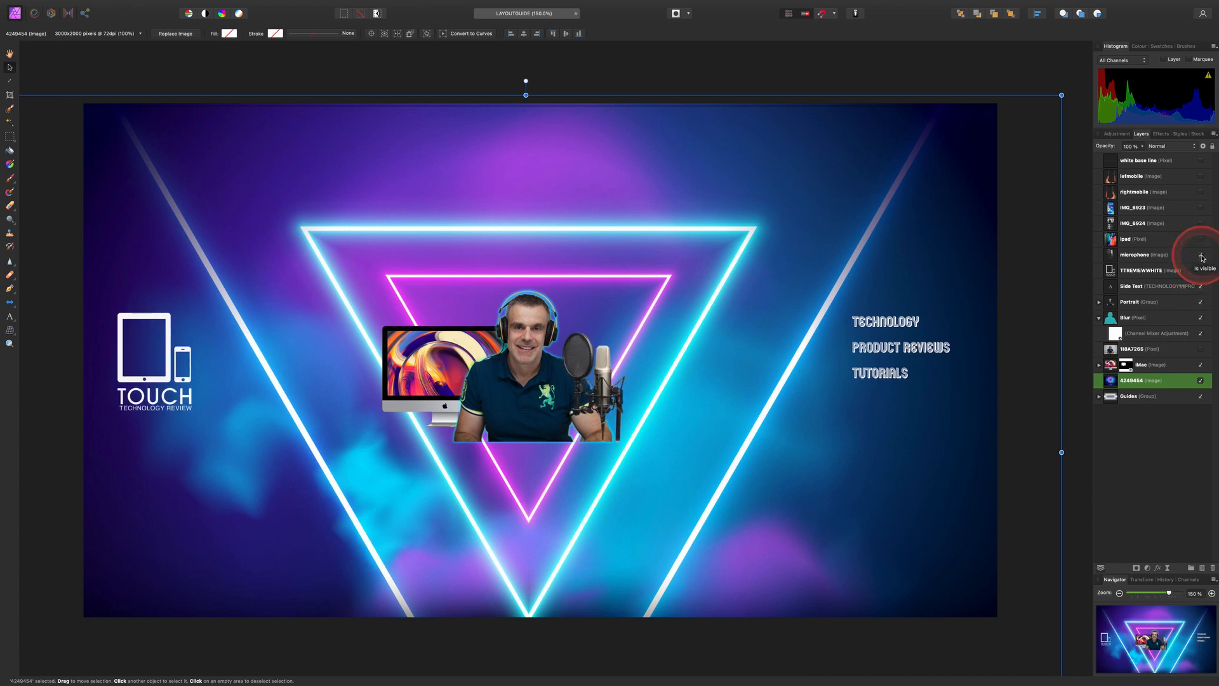
click(1202, 240)
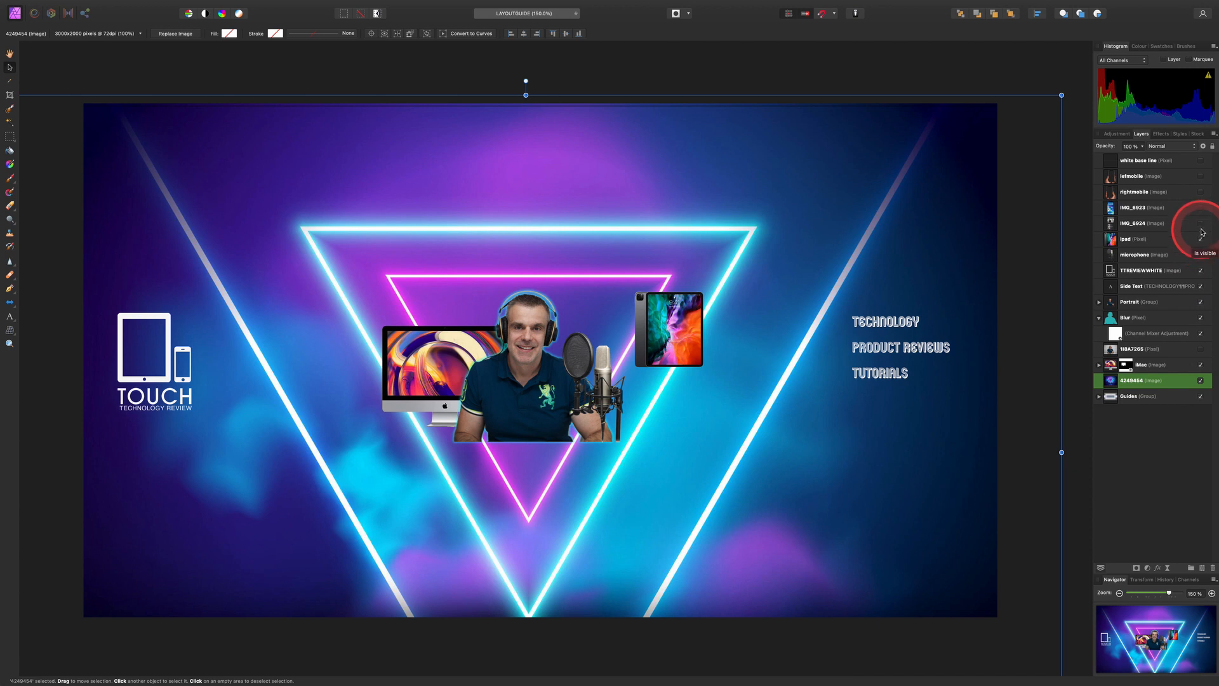
click(1201, 192)
click(1201, 176)
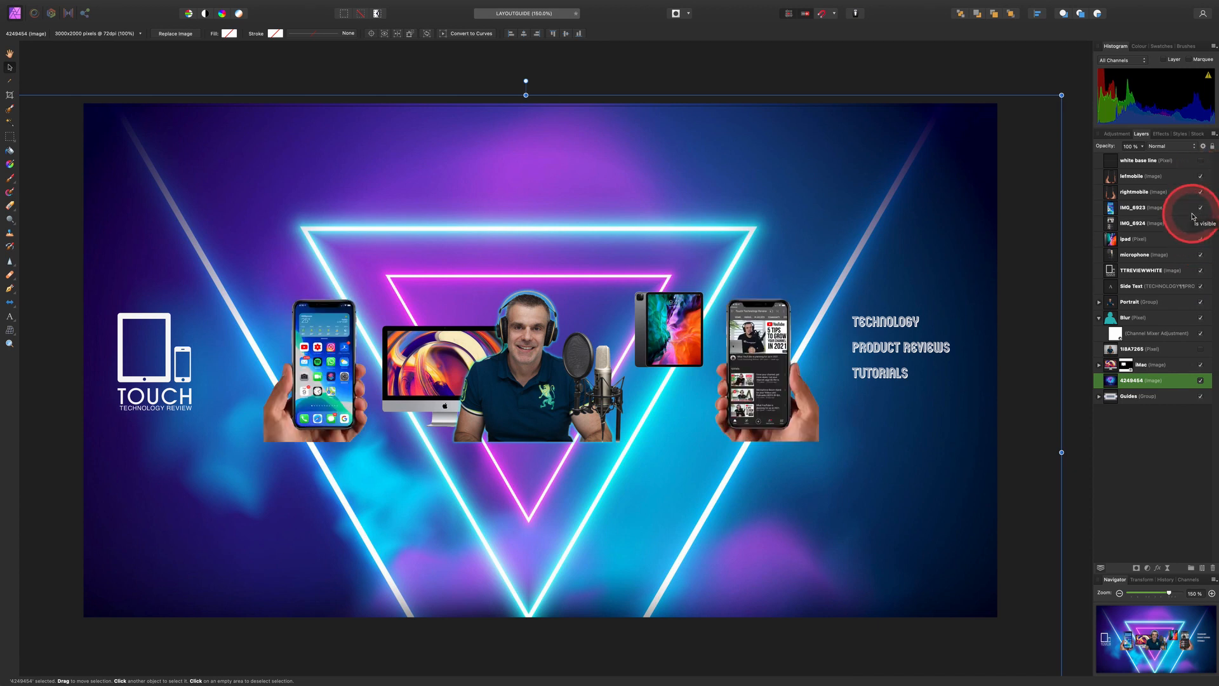
click(1201, 161)
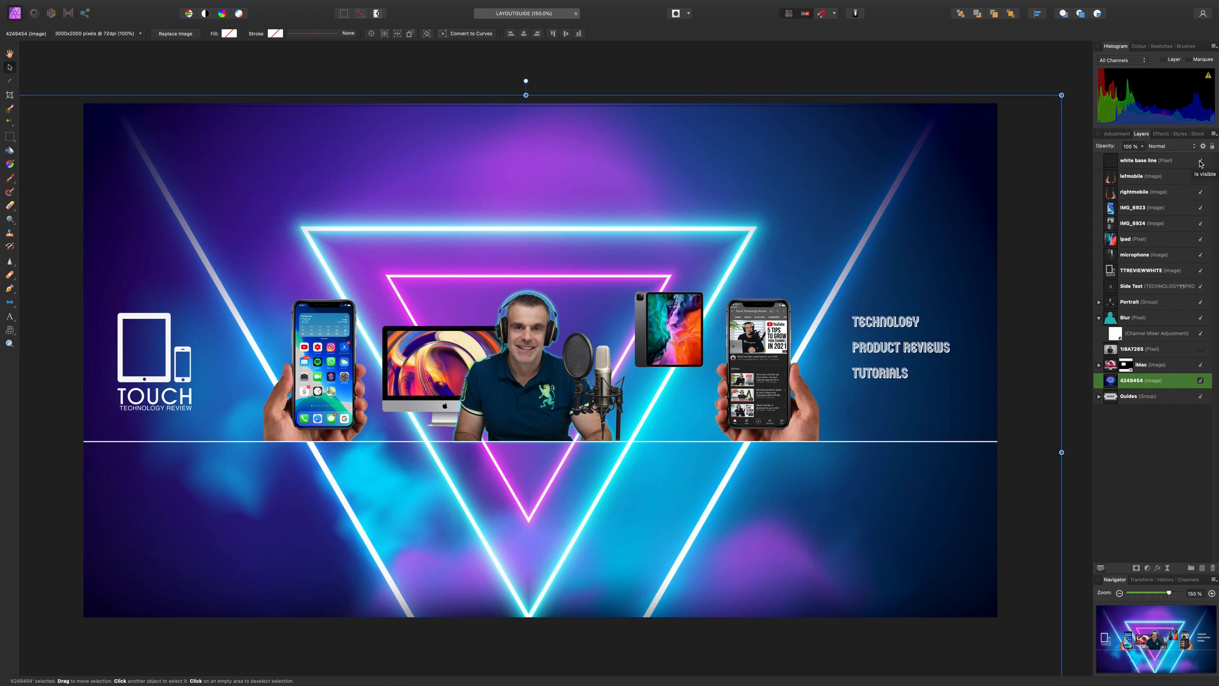
- Move the Guides group to the top of the layer stack and show the rulers
drag(1126, 396, 1152, 160)
key(super+r)
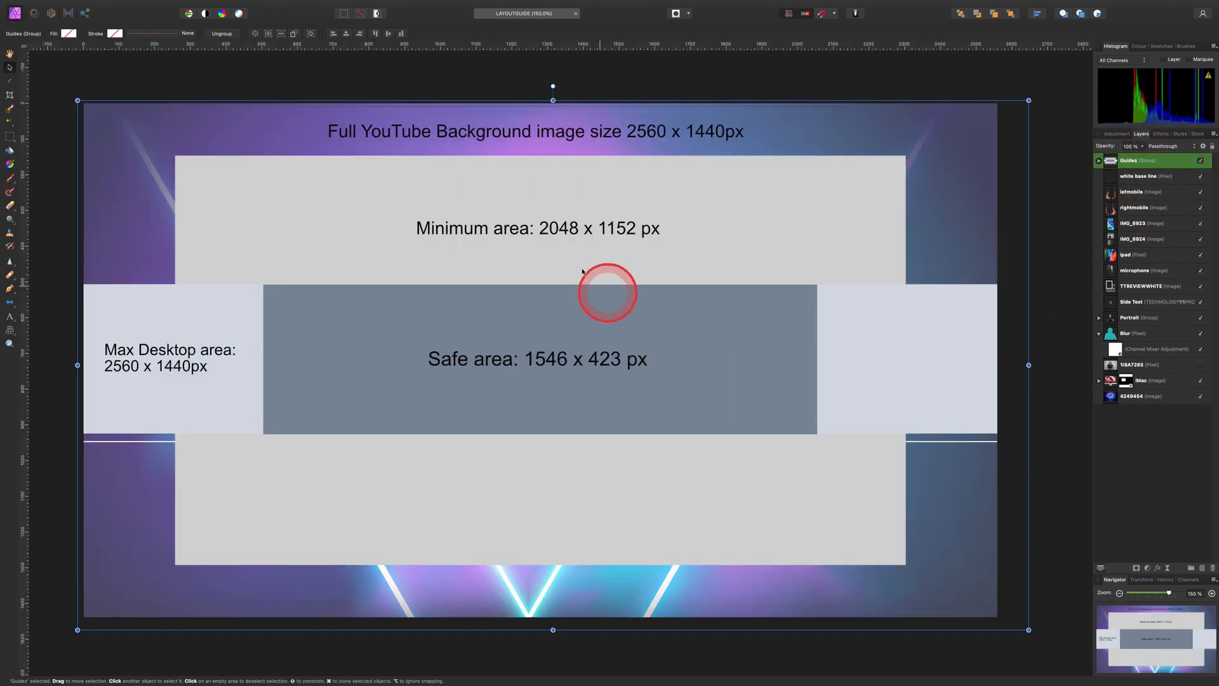
click(304, 6)
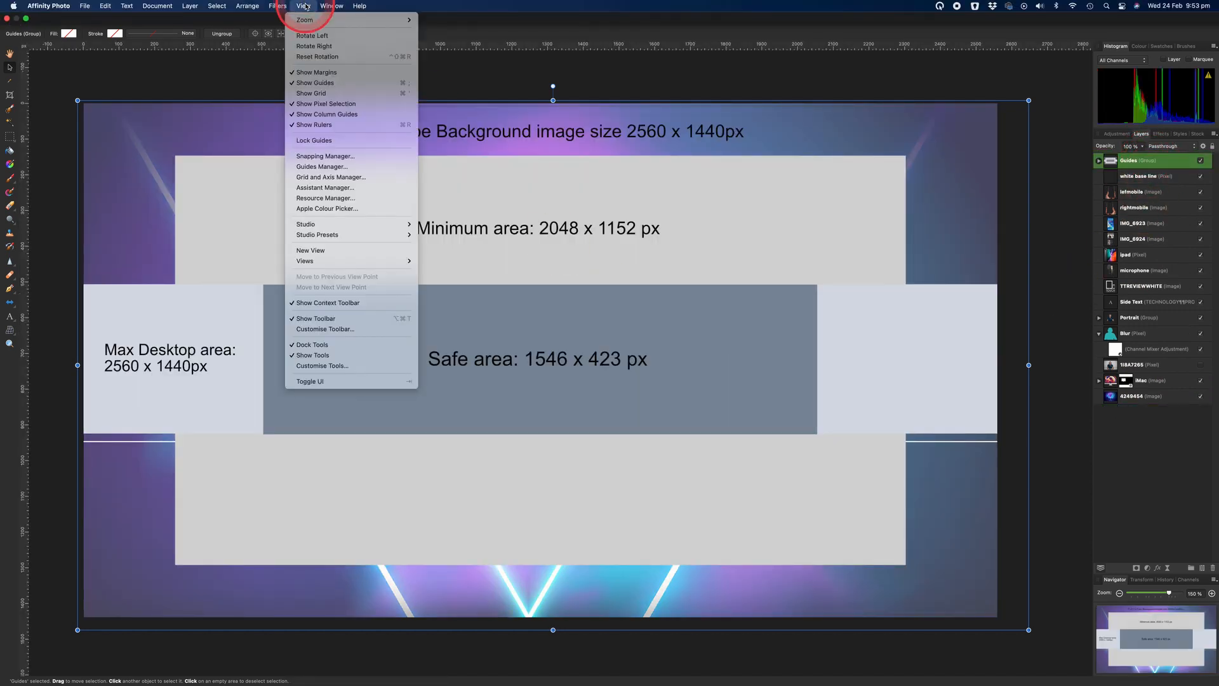
drag(330, 84, 329, 127)
drag(329, 127, 625, 86)
- Place ruler guides along the edges of the 1546 x 423 px safe area and hide the Guides group
drag(579, 45, 817, 283)
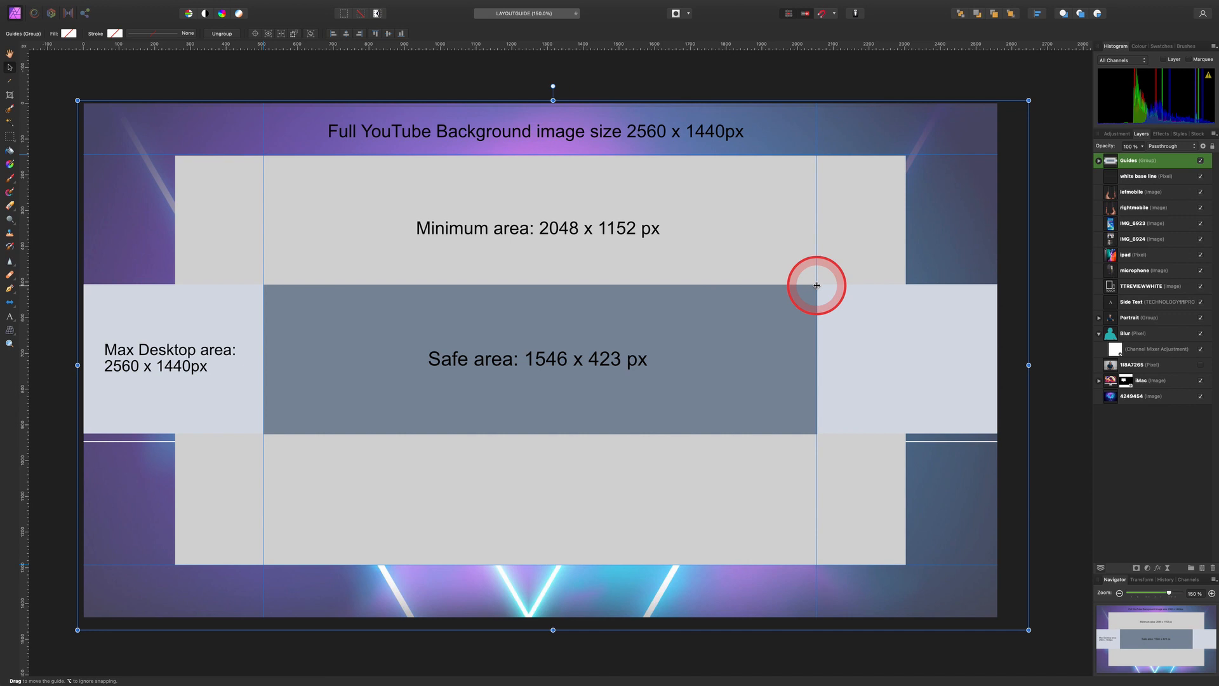
drag(579, 46, 571, 284)
drag(553, 47, 572, 435)
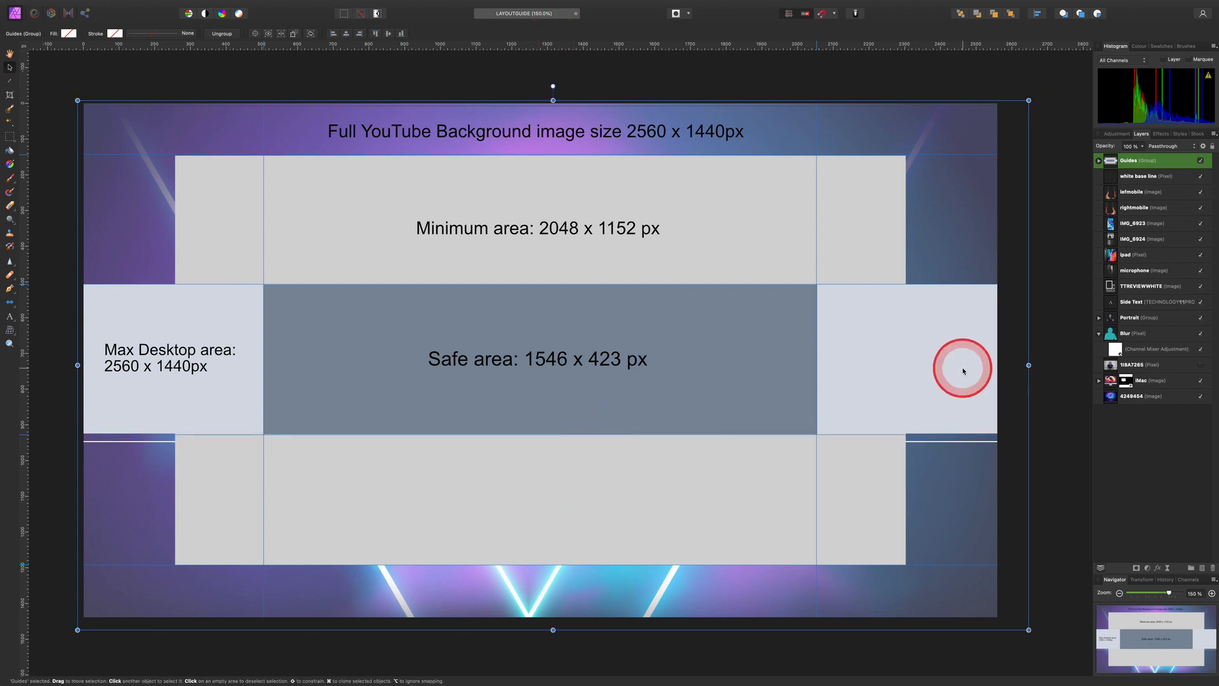
click(1201, 161)
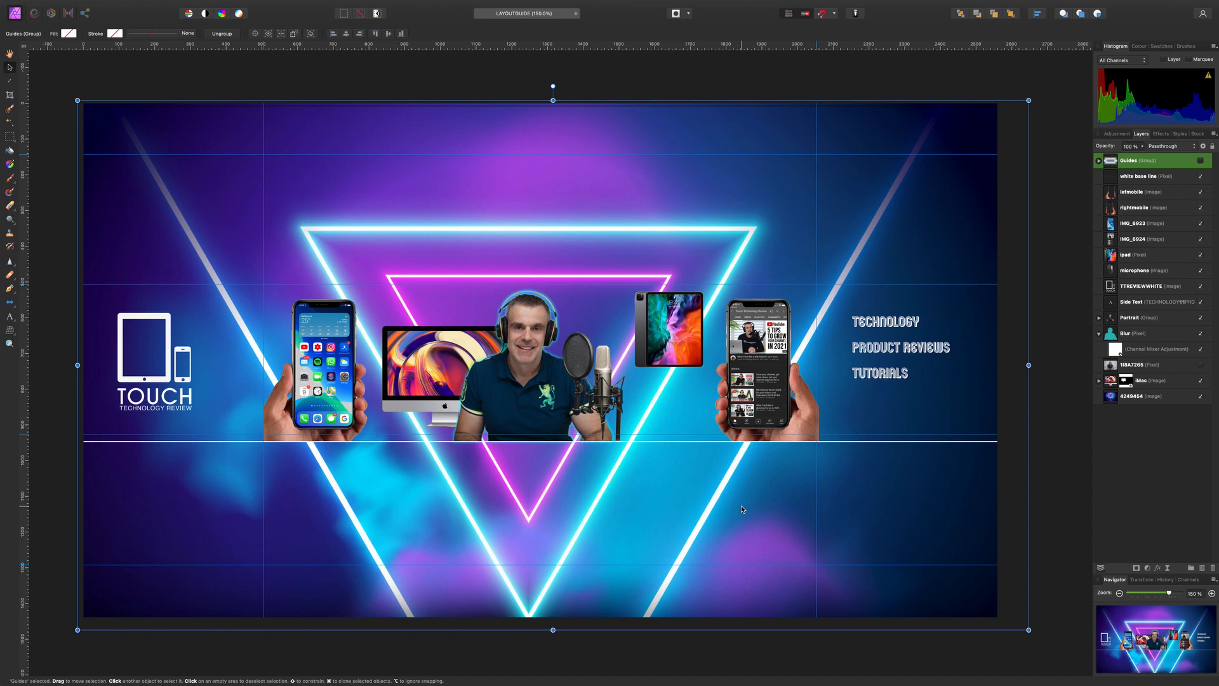
scroll(600, 517, down, 1)
click(600, 516)
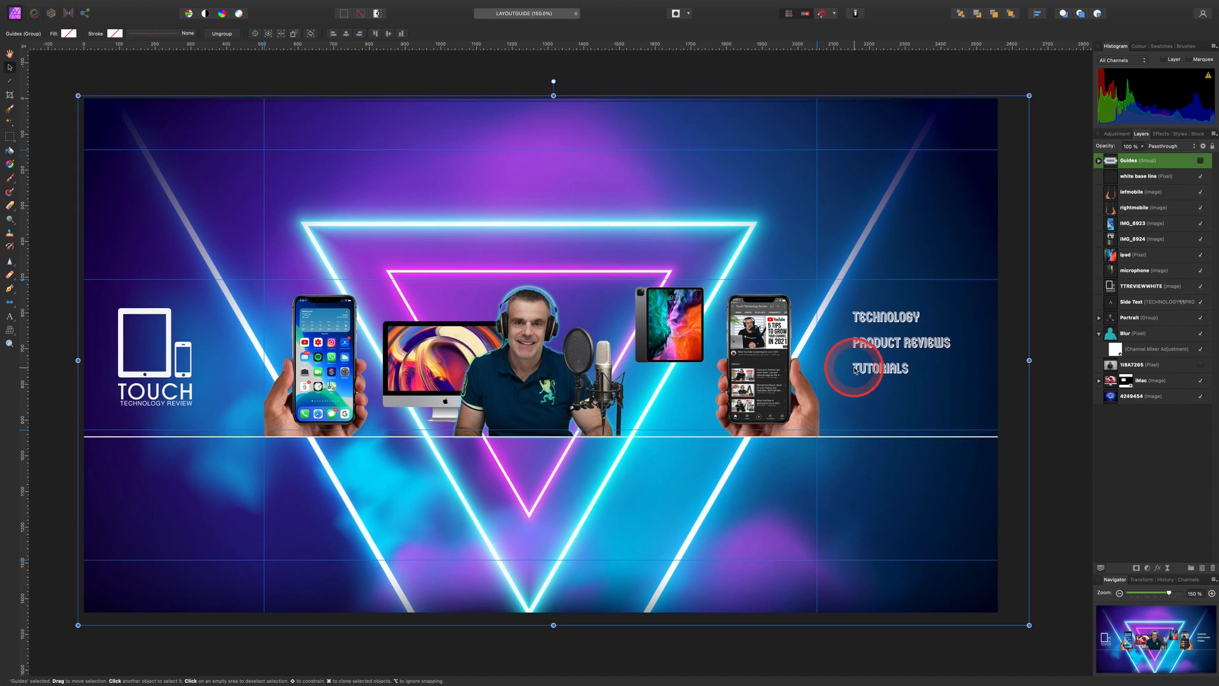
scroll(798, 312, right, 1)
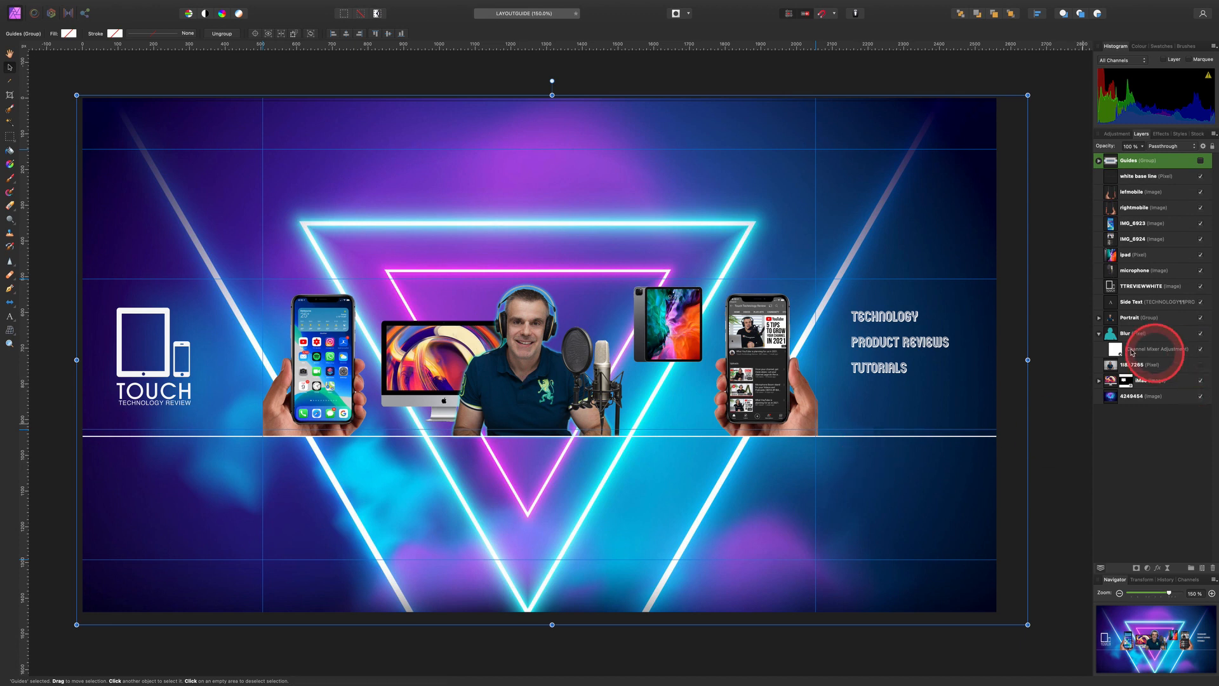
- Collapse the Blur layer and hide the presenter's Portrait group and its Blur layer
click(1100, 334)
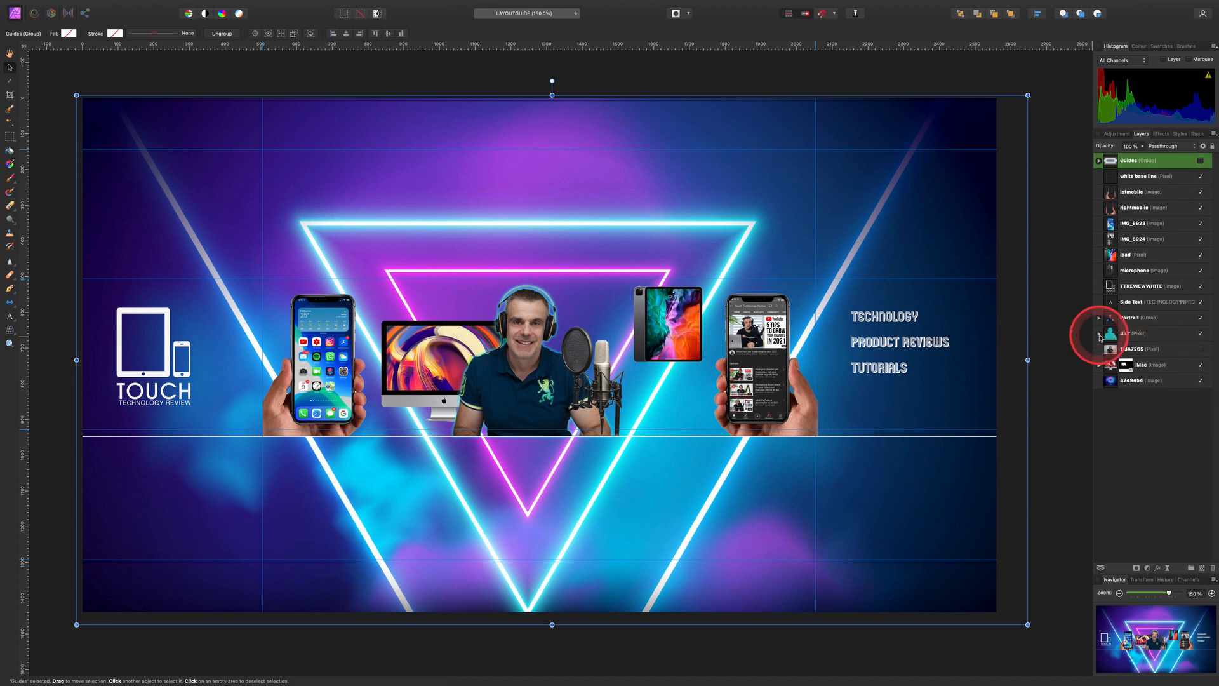
click(1201, 317)
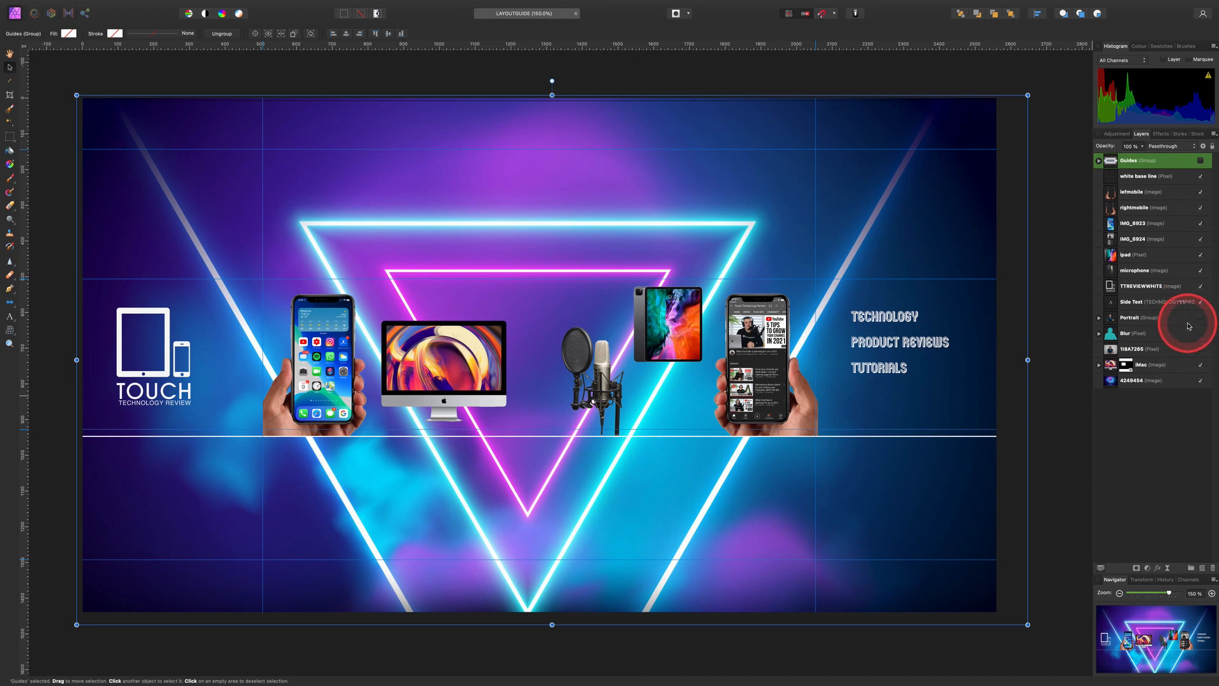
- Place the presenter photo 118A7265.jpeg into the banner as the topmost layer
click(84, 6)
click(99, 239)
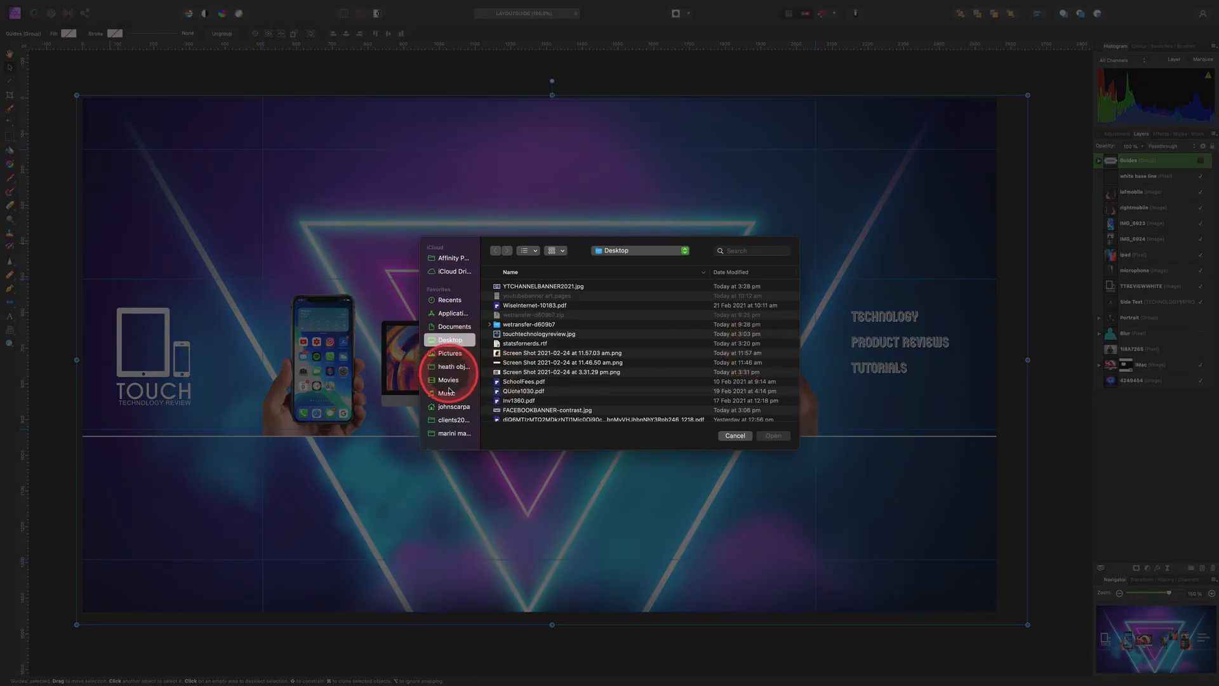
click(455, 422)
double_click(534, 363)
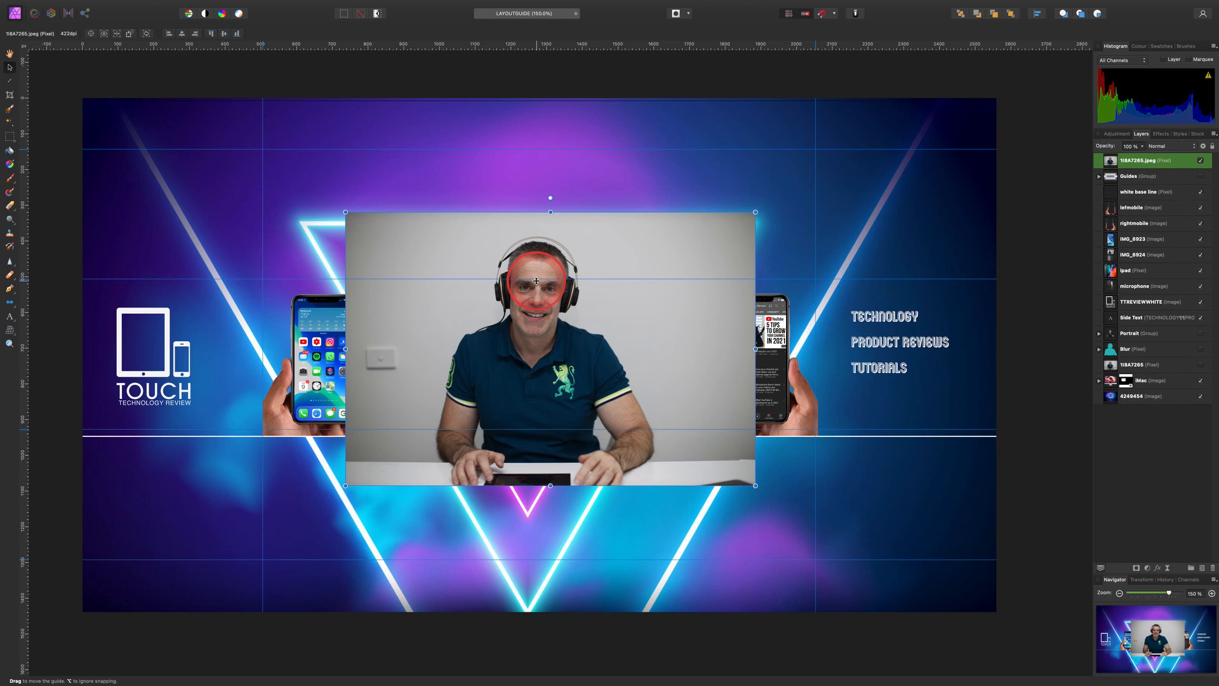
- Select the presenter and headphones in the placed photo with the Selection Brush at a 35 px width
key(w)
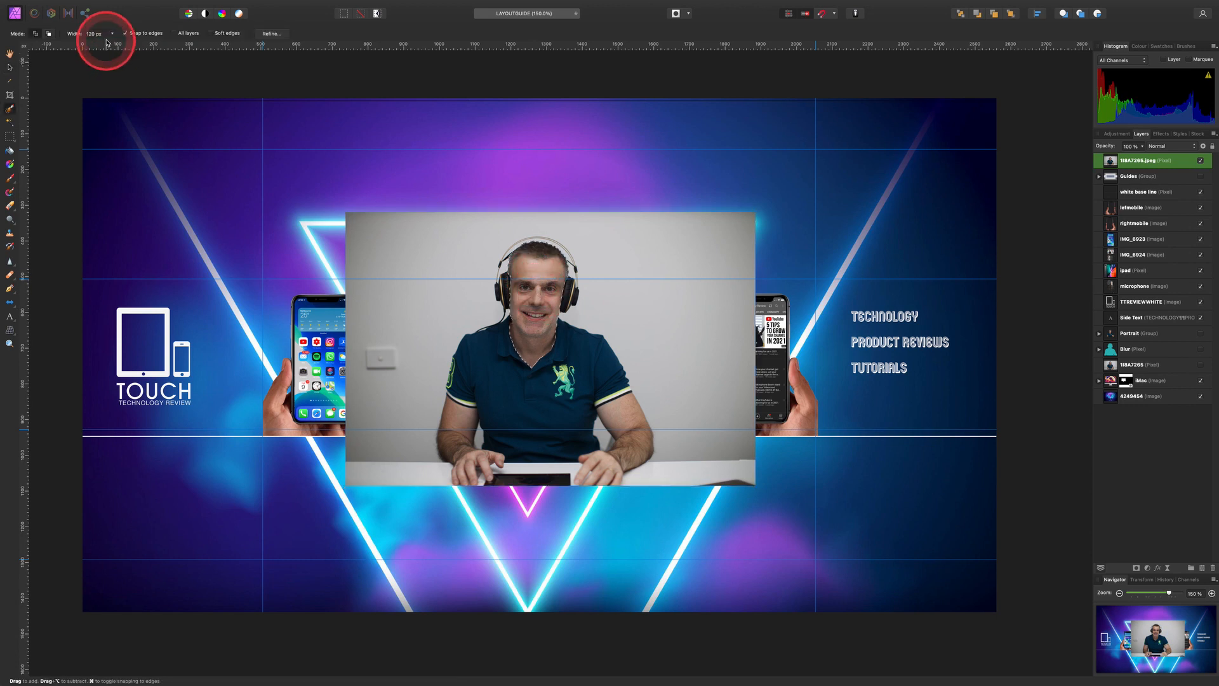
click(113, 36)
drag(109, 43, 94, 44)
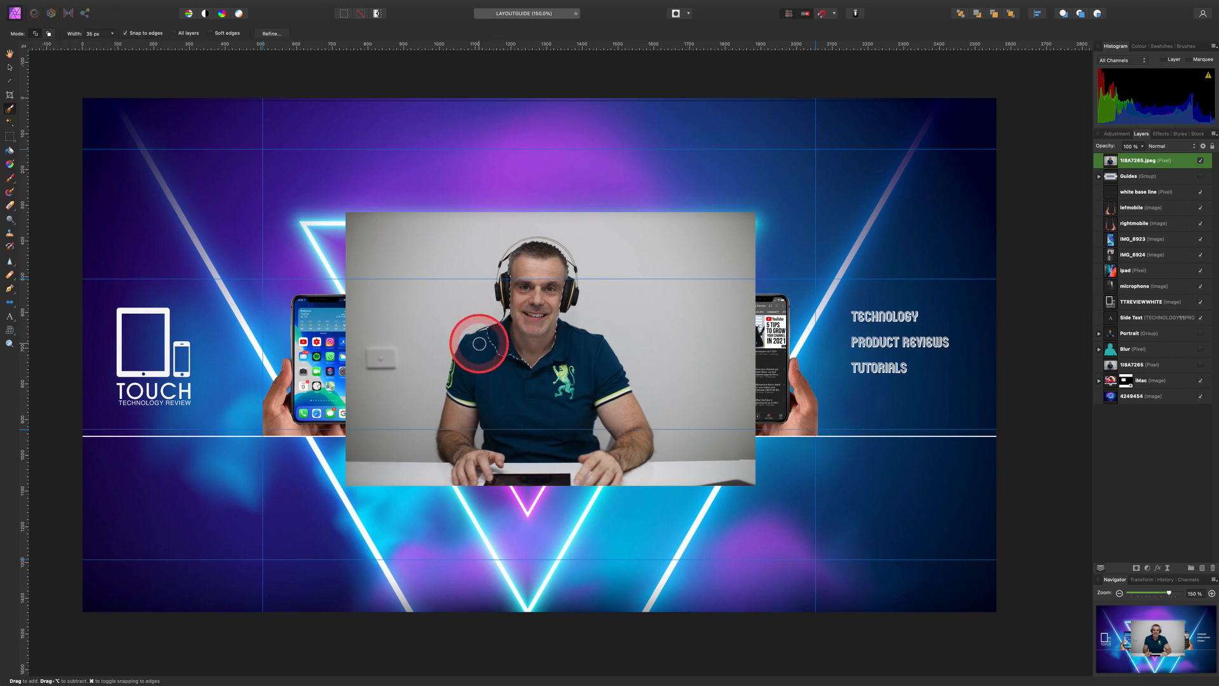
mouse_move(491, 361)
mouse_down()
mouse_move(545, 371)
mouse_move(572, 338)
mouse_move(591, 370)
mouse_move(557, 399)
mouse_move(555, 376)
mouse_move(545, 395)
mouse_move(497, 370)
mouse_move(462, 408)
mouse_up()
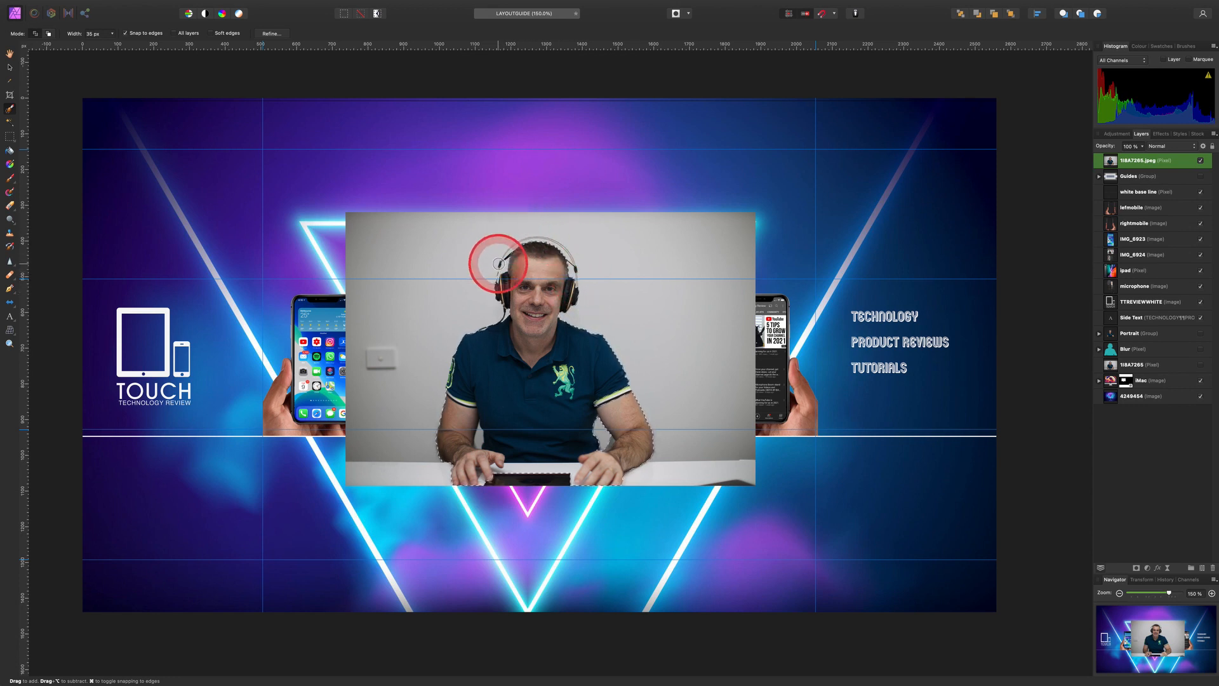
drag(498, 263, 592, 229)
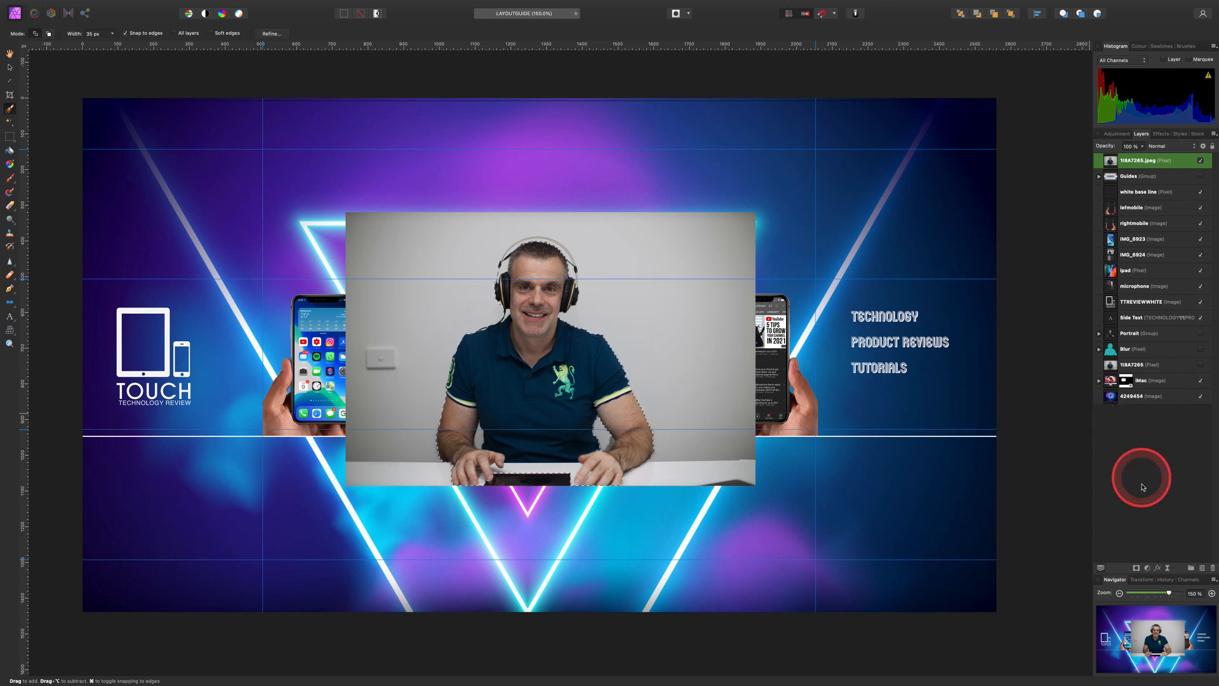
click(1136, 570)
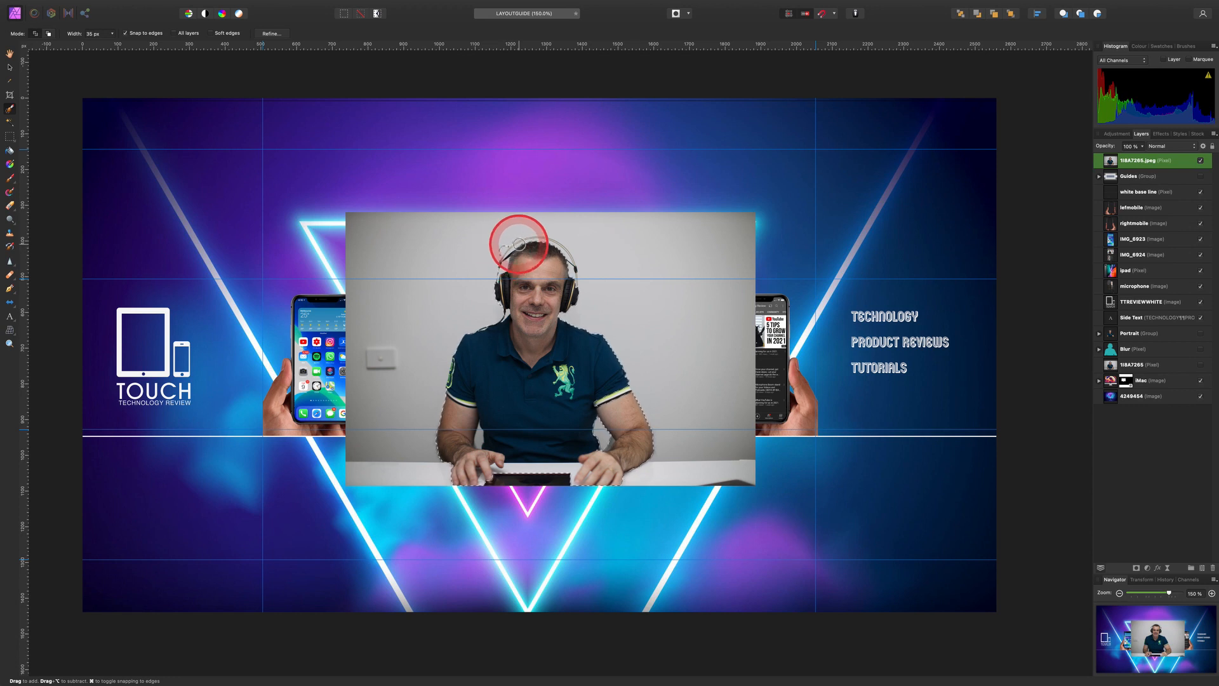
mouse_move(531, 241)
mouse_down()
mouse_move(577, 266)
mouse_move(508, 253)
mouse_move(527, 244)
mouse_move(506, 343)
mouse_move(514, 319)
mouse_move(495, 291)
mouse_move(517, 272)
mouse_move(572, 347)
mouse_move(676, 362)
mouse_move(597, 283)
mouse_move(682, 287)
mouse_up()
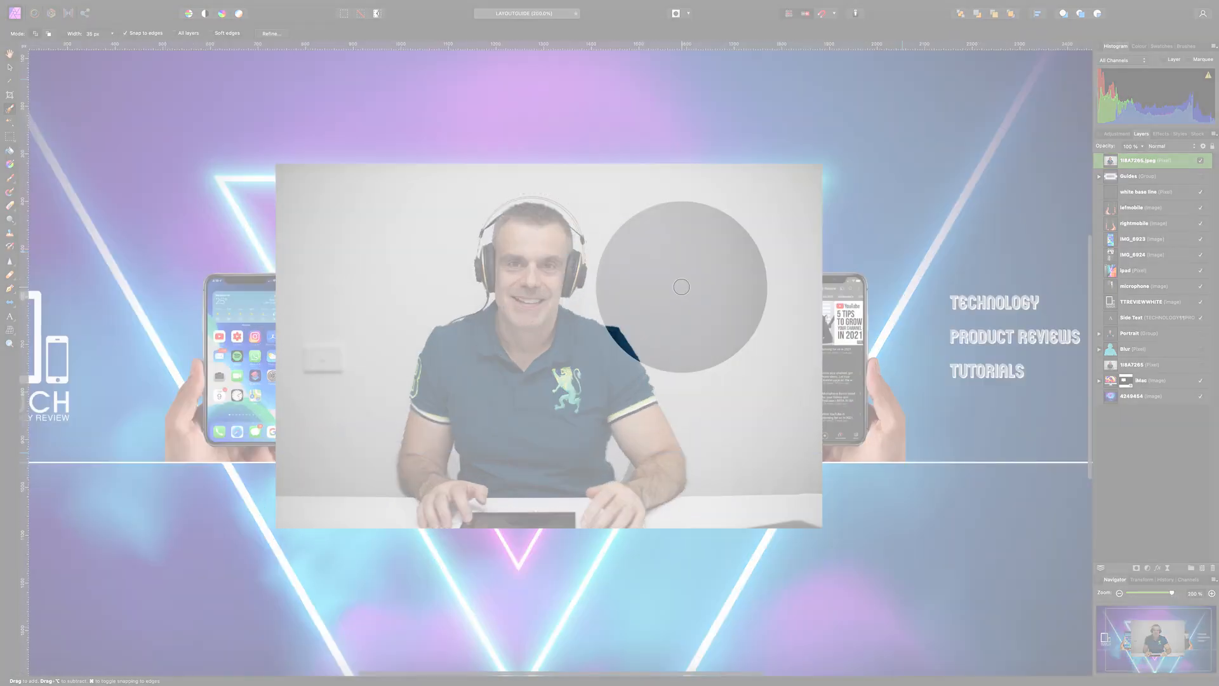
- Reduce the Selection Brush width to 8 px and touch up the selection along the presenter's shirt sleeve
key(super+plus)
key(super+plus)
mouse_move(682, 287)
mouse_down()
mouse_move(574, 250)
mouse_move(564, 330)
mouse_up()
click(10, 67)
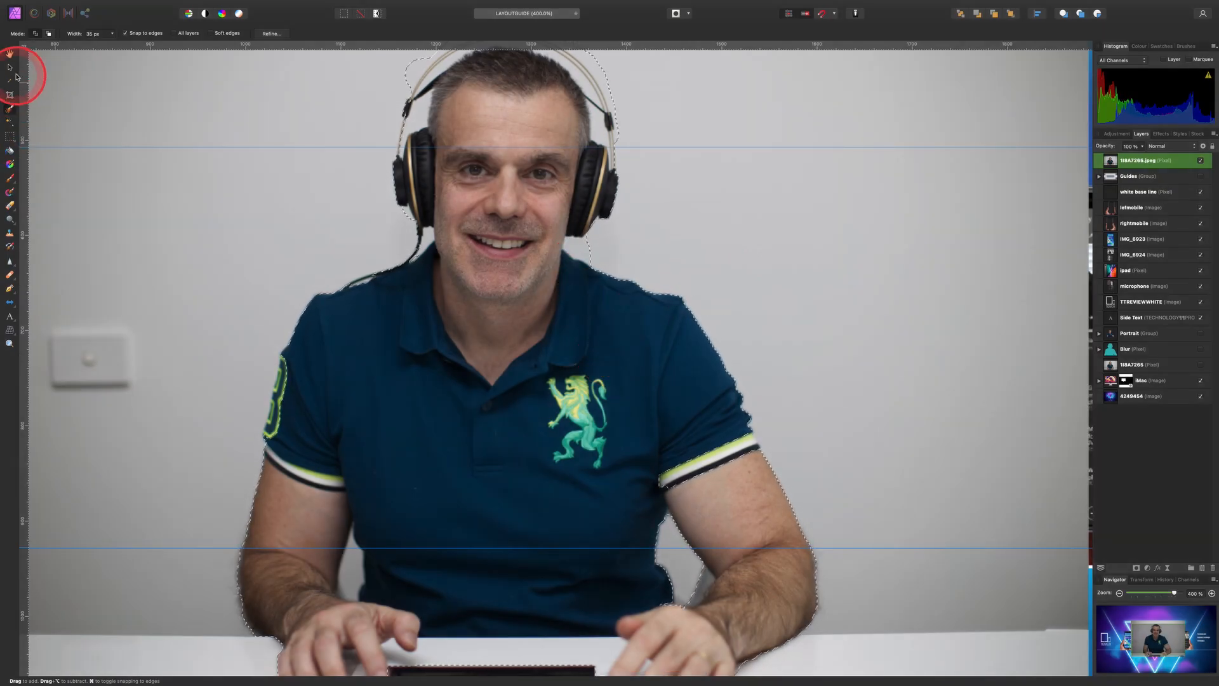
scroll(532, 252, up, 3)
scroll(535, 253, left, 3)
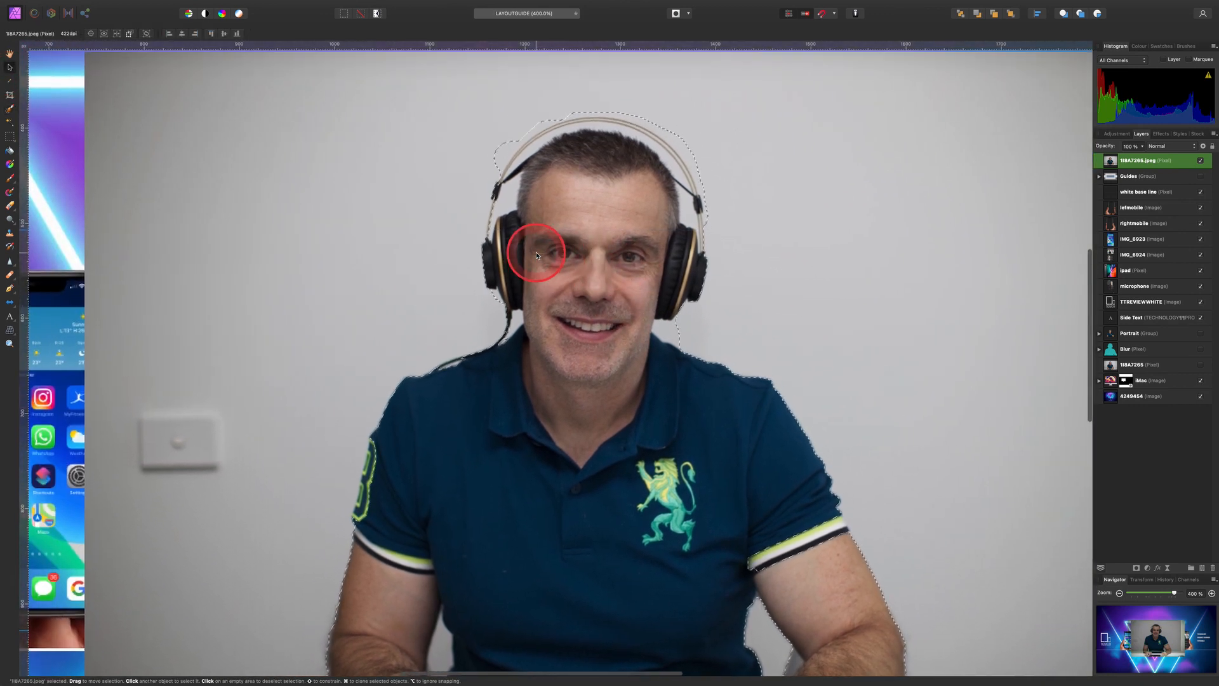
click(9, 110)
click(13, 109)
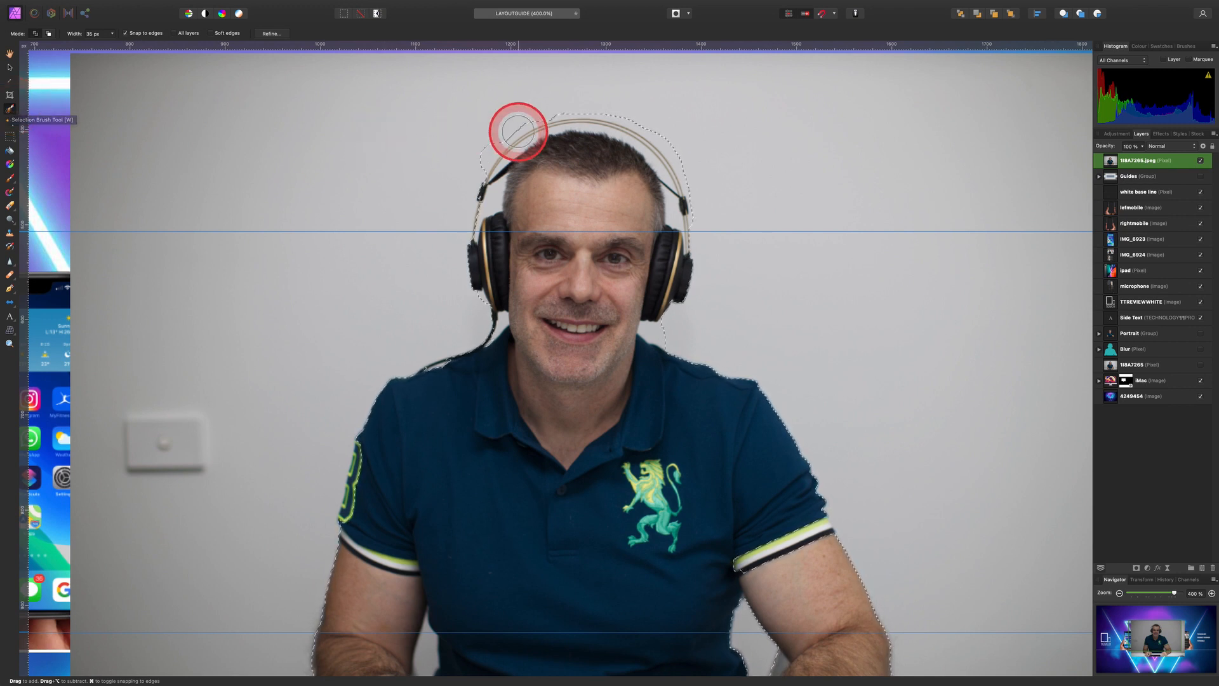
click(111, 33)
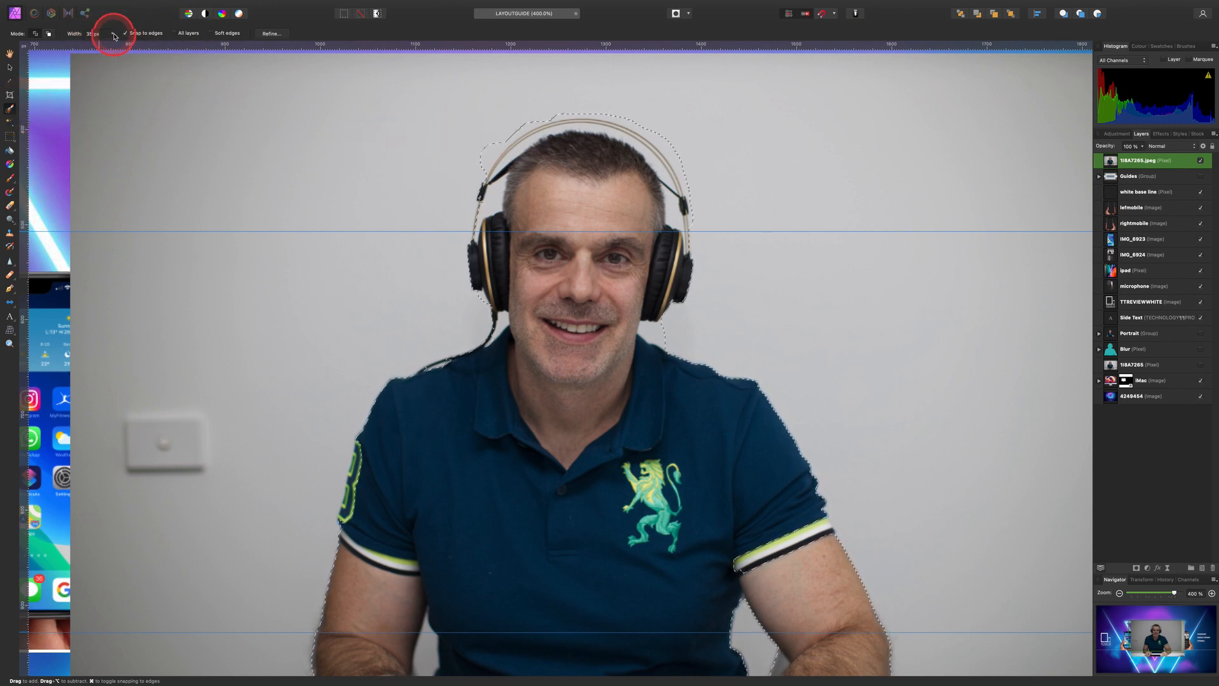
drag(101, 44, 93, 44)
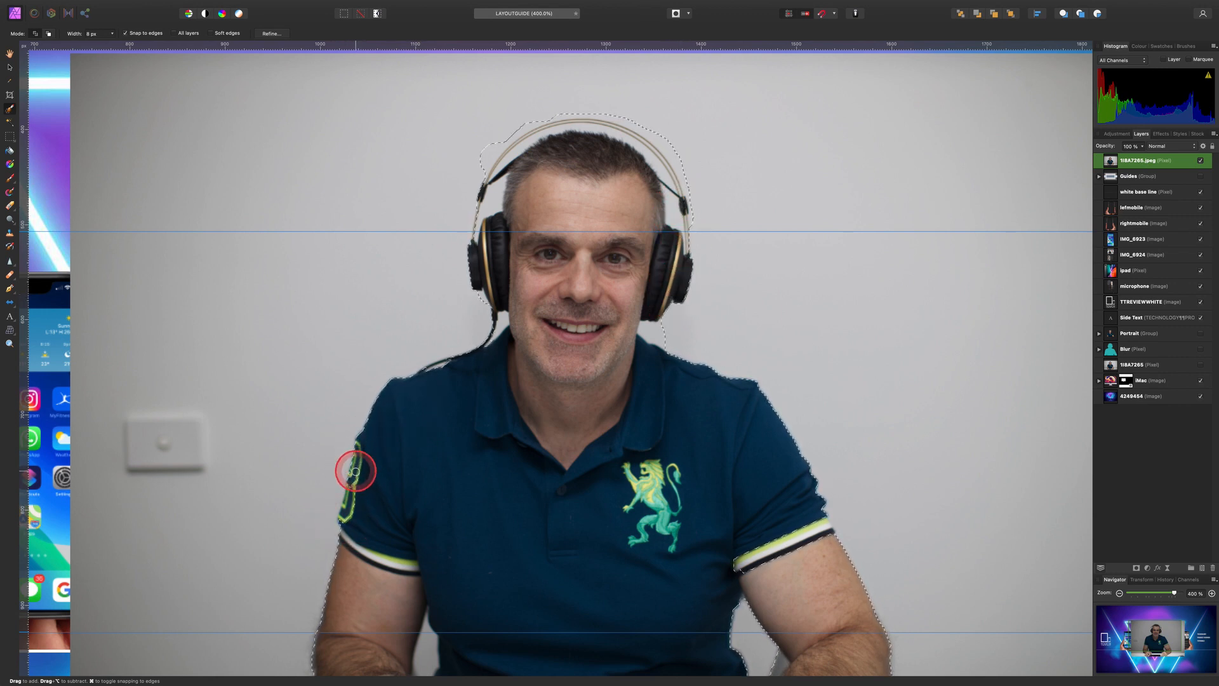
scroll(650, 398, down, 5)
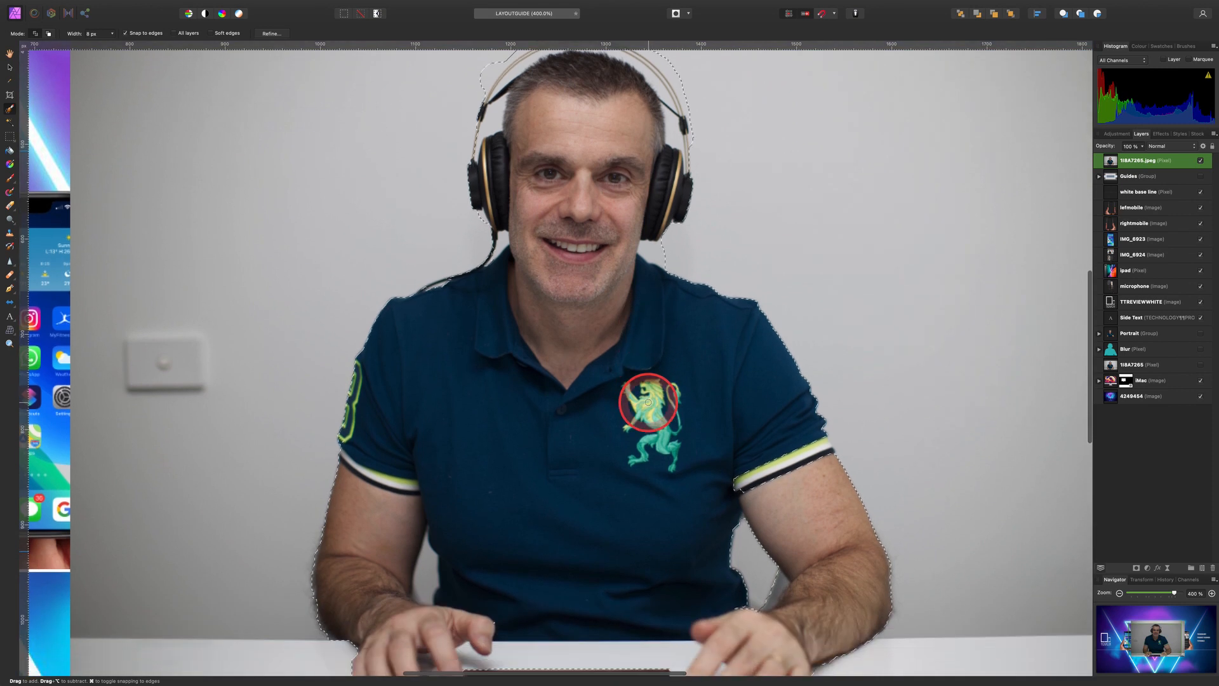
mouse_move(739, 427)
mouse_down()
mouse_move(822, 382)
mouse_move(830, 394)
mouse_move(802, 402)
mouse_up()
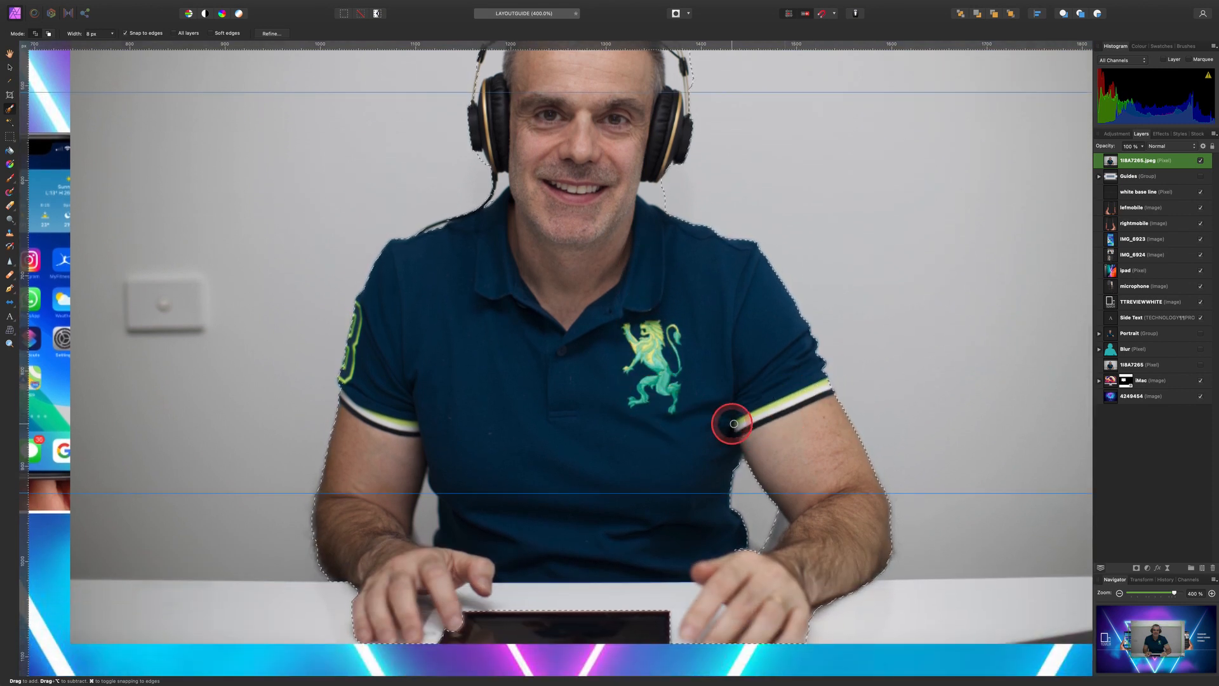
- Subtract the excess wall around the headphones and neck from the presenter selection
scroll(475, 467, up, 3)
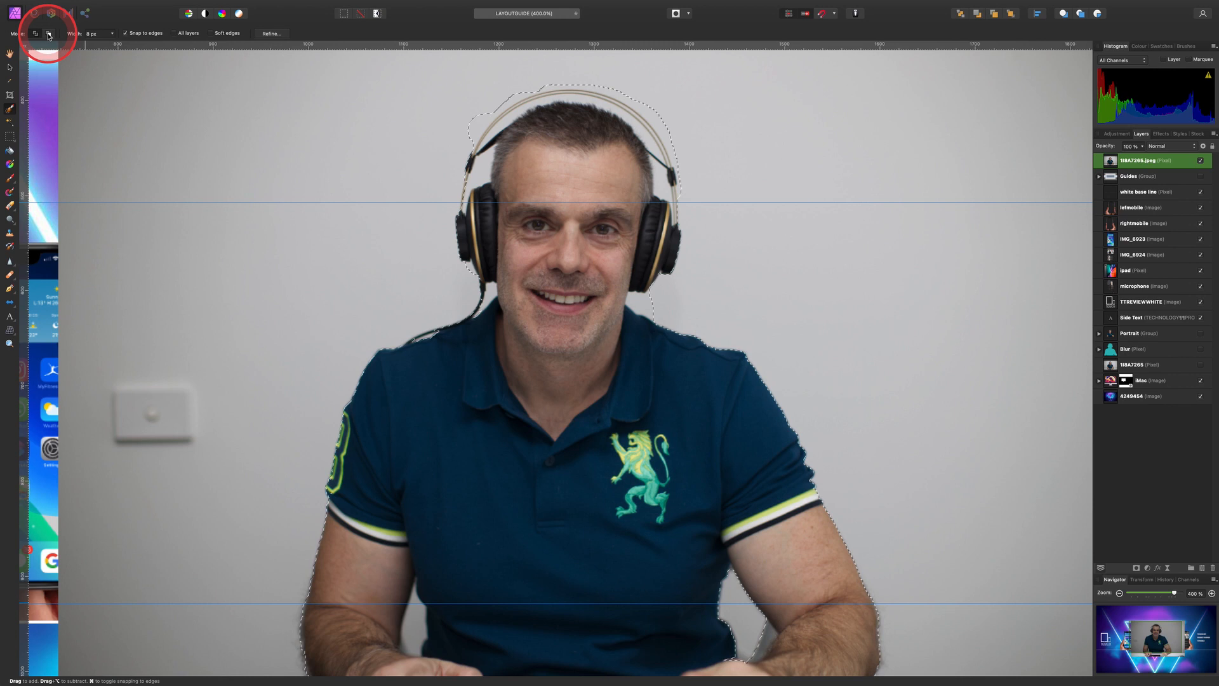
click(49, 34)
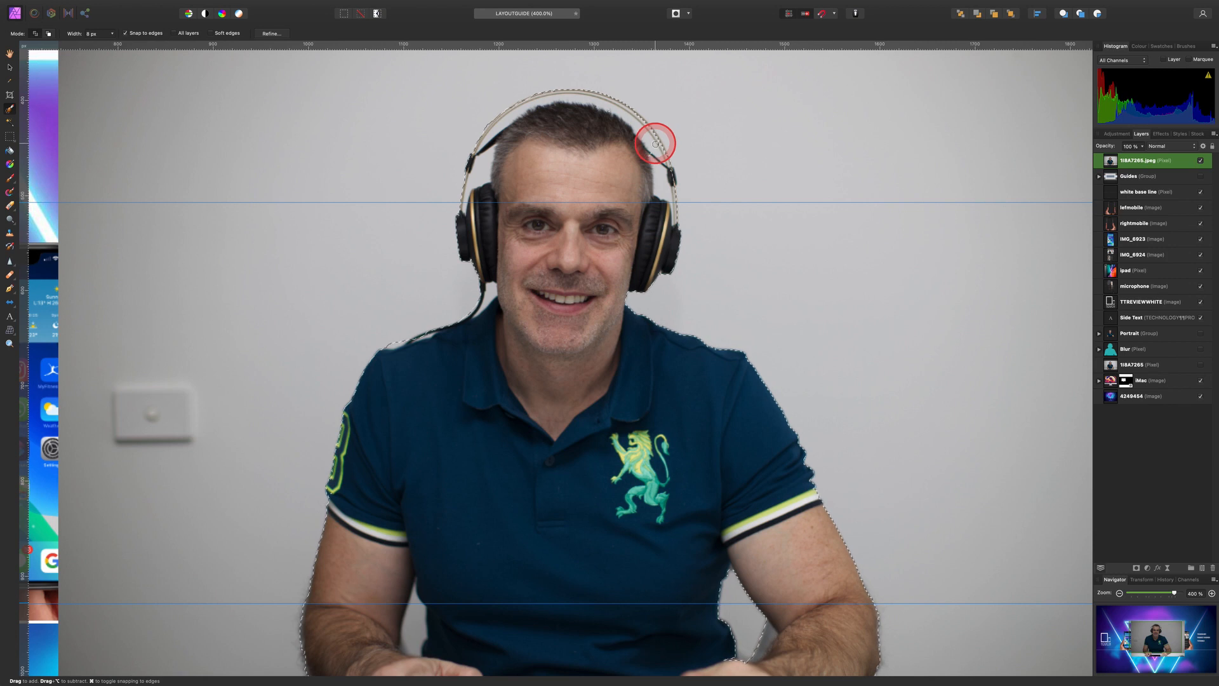
scroll(621, 653, down, 2)
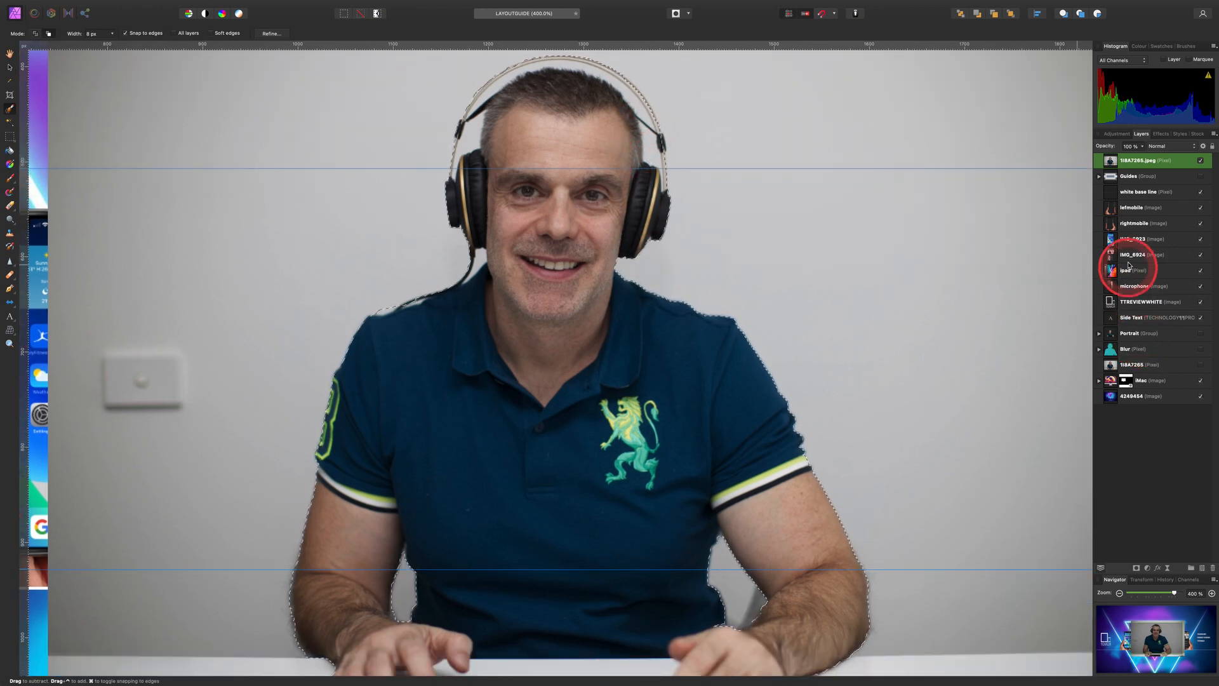
- Try masking the presenter photo with the current selection and undo the mask
click(1137, 569)
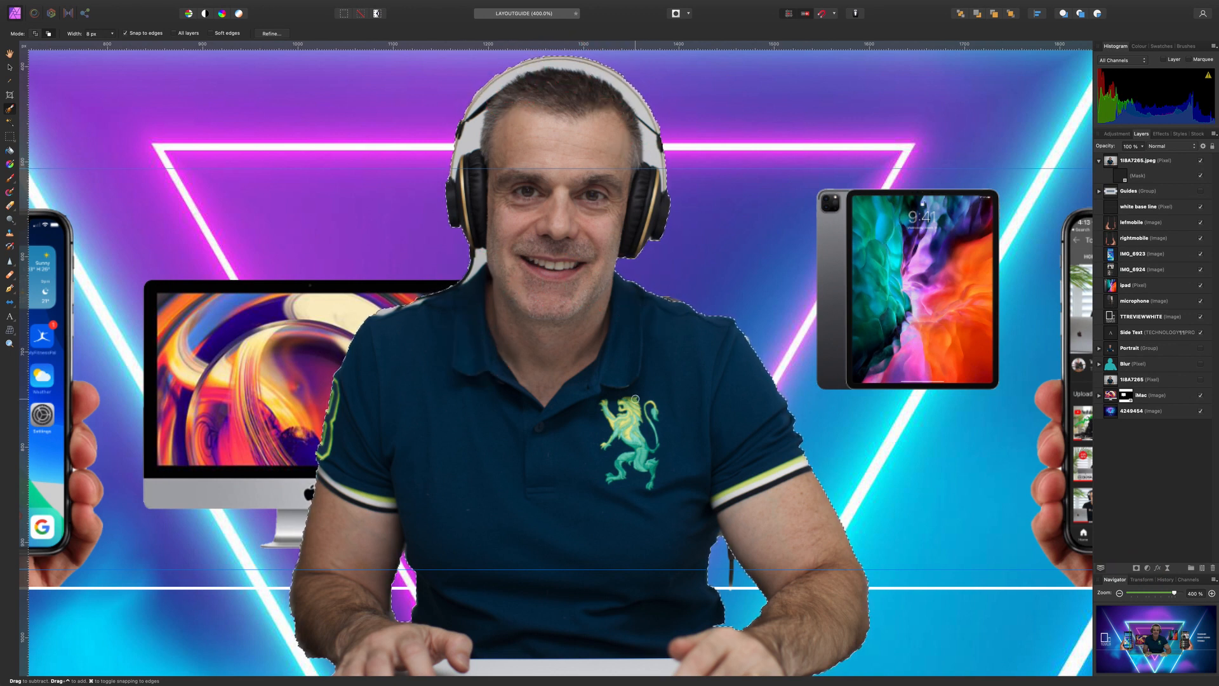
key(super+z)
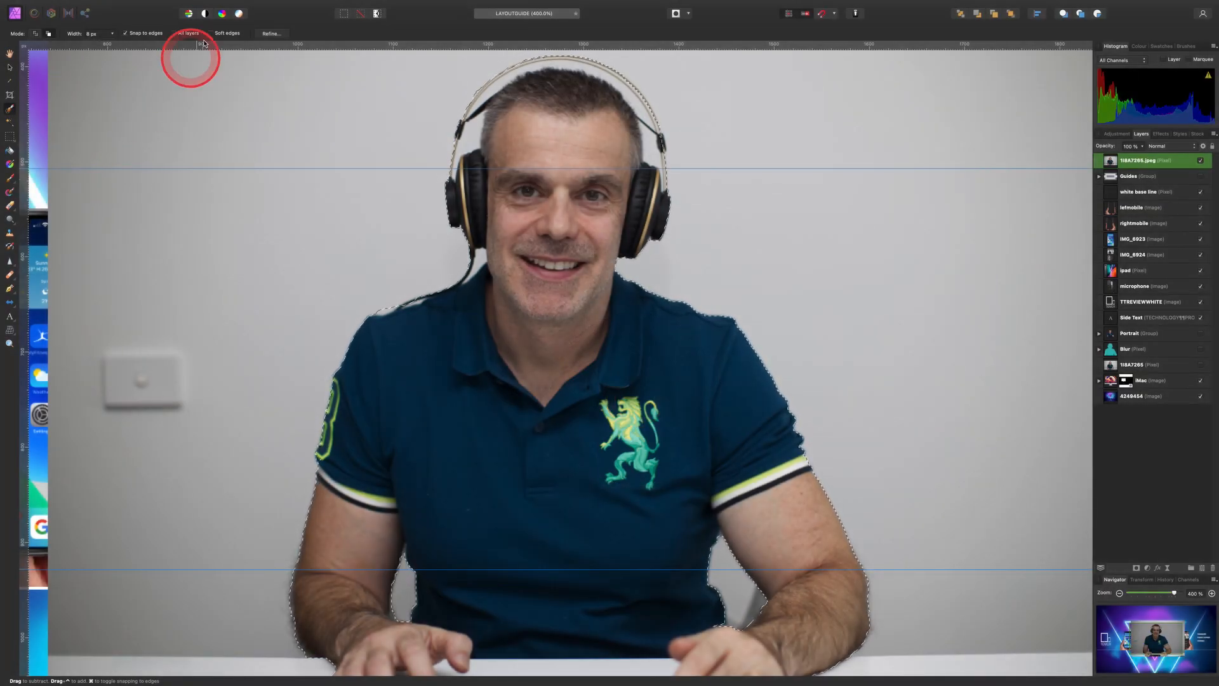
- Refine the selection edges with an 8 % border width, 0.6 px smooth and 0.9 px feather
mouse_move(156, 4)
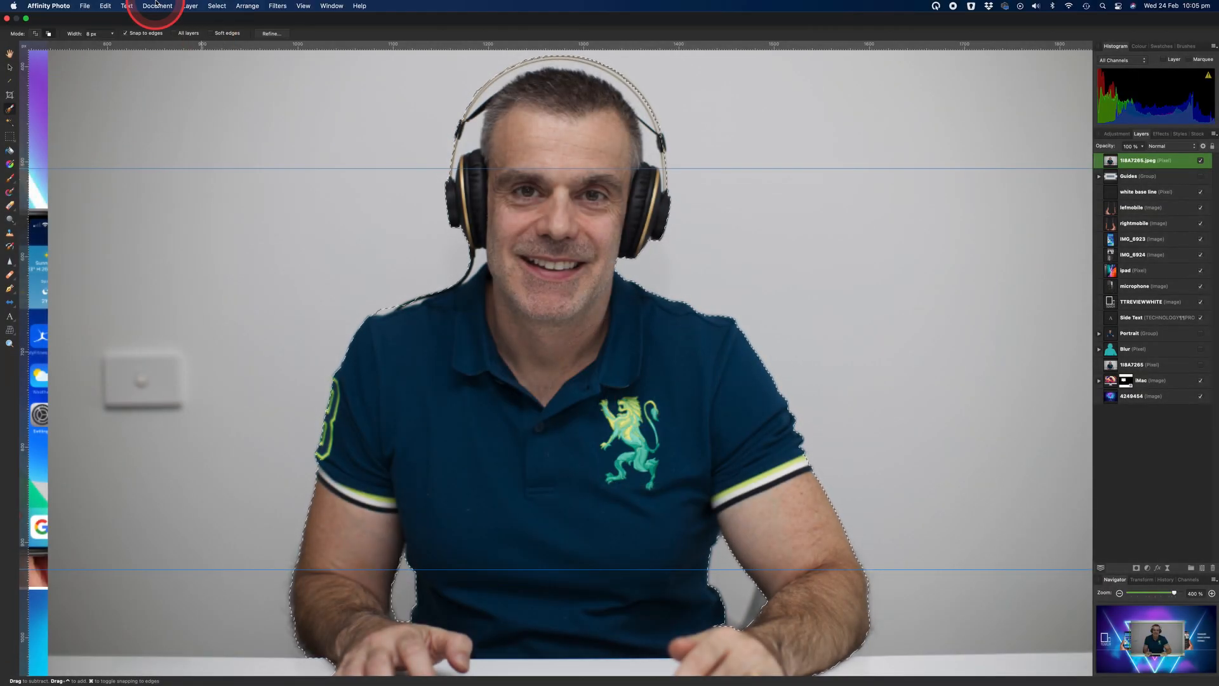
click(217, 6)
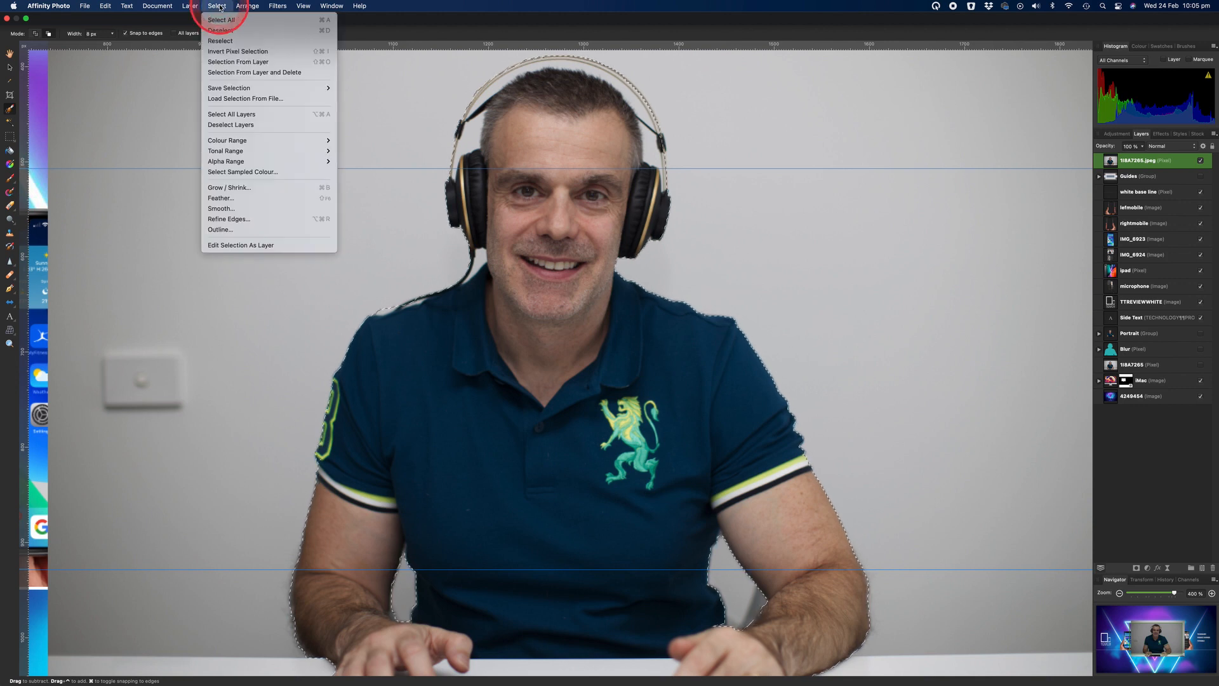
click(237, 219)
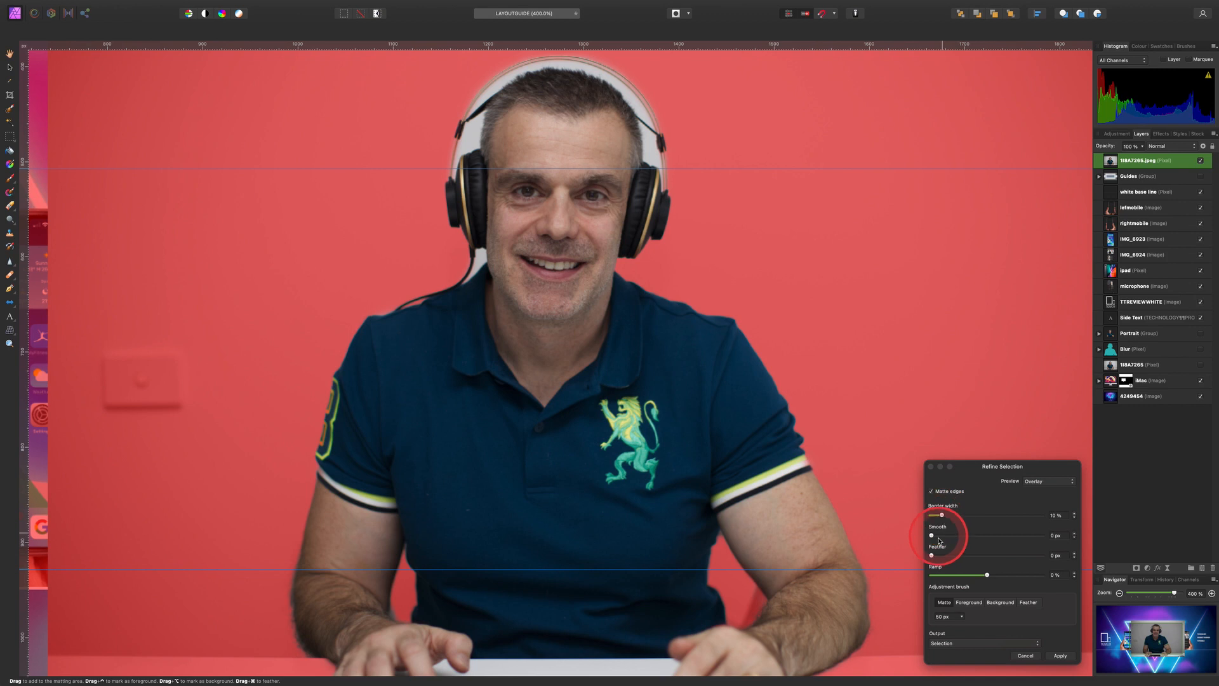
drag(933, 558, 946, 516)
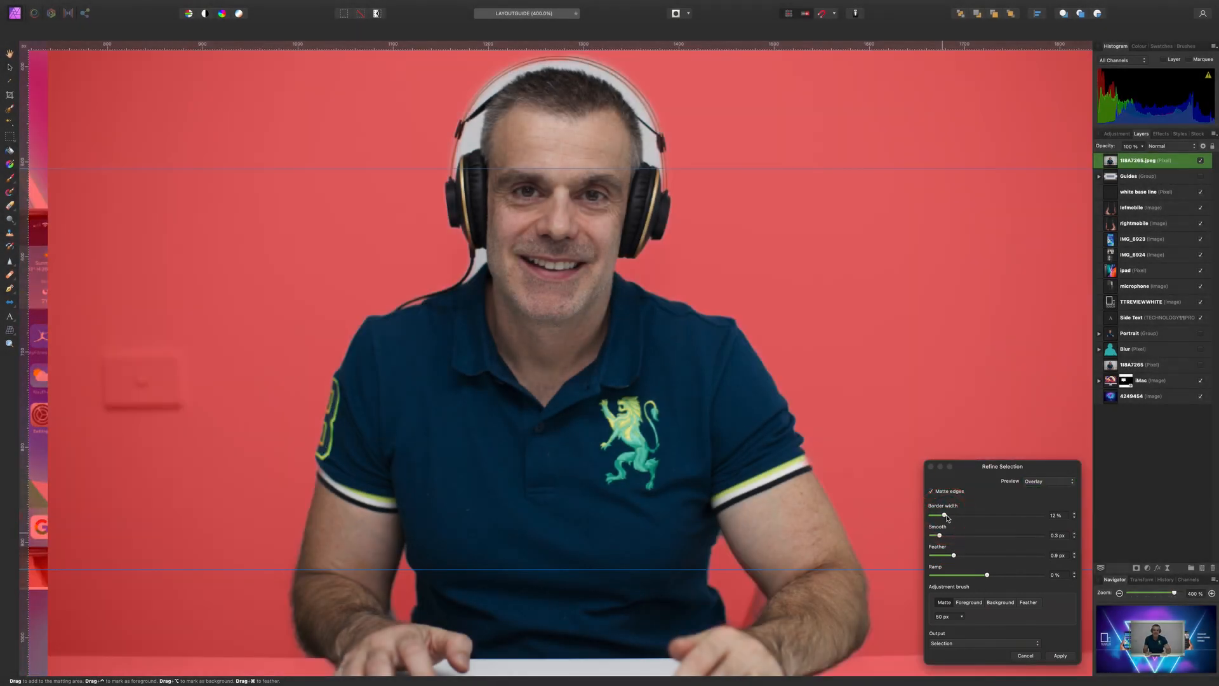
drag(946, 517, 948, 538)
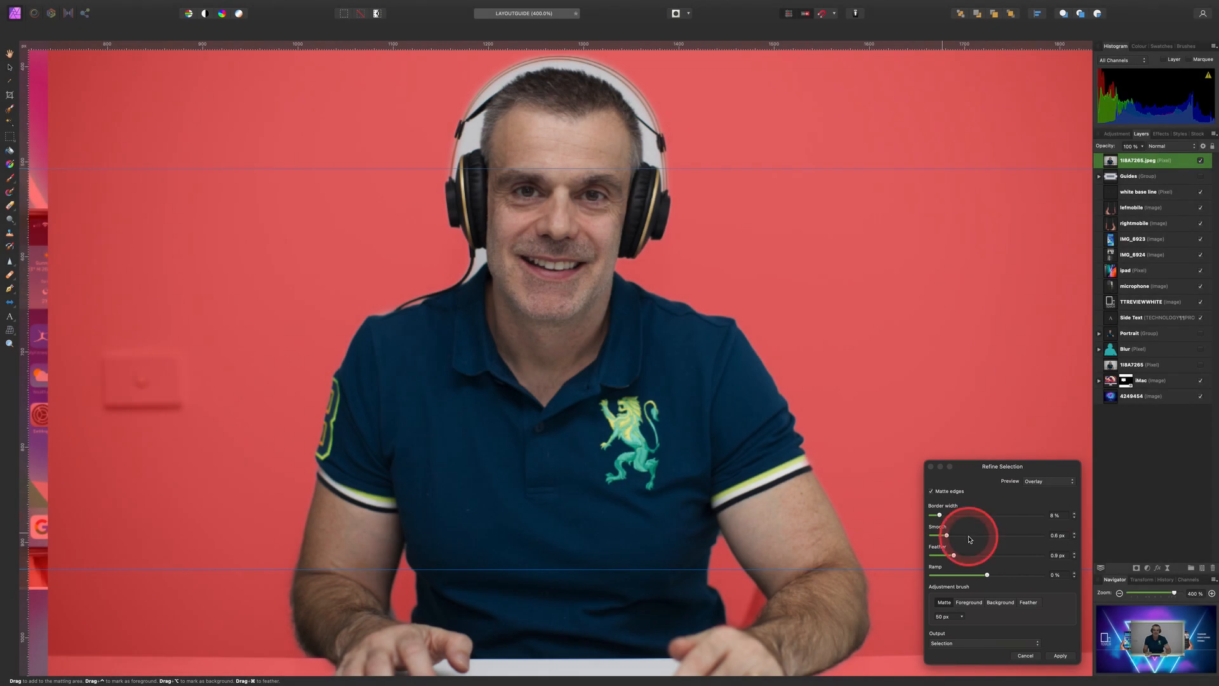
click(1059, 656)
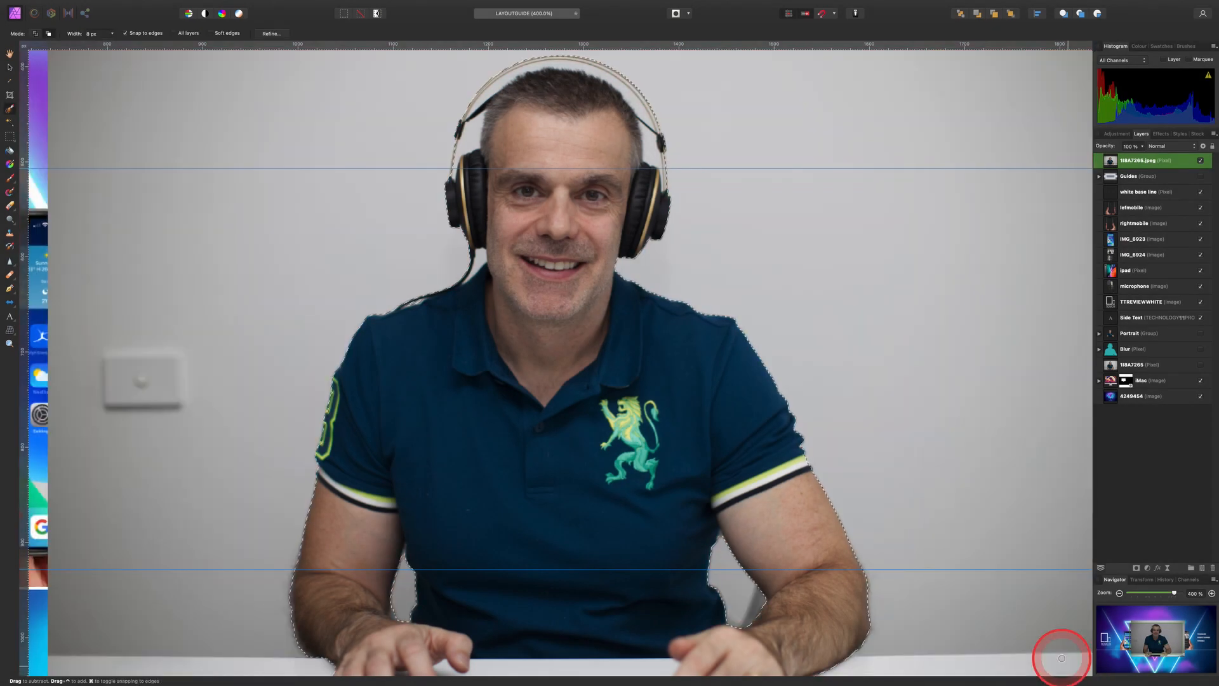
- Mask the presenter photo with the refined selection and deselect
click(1137, 568)
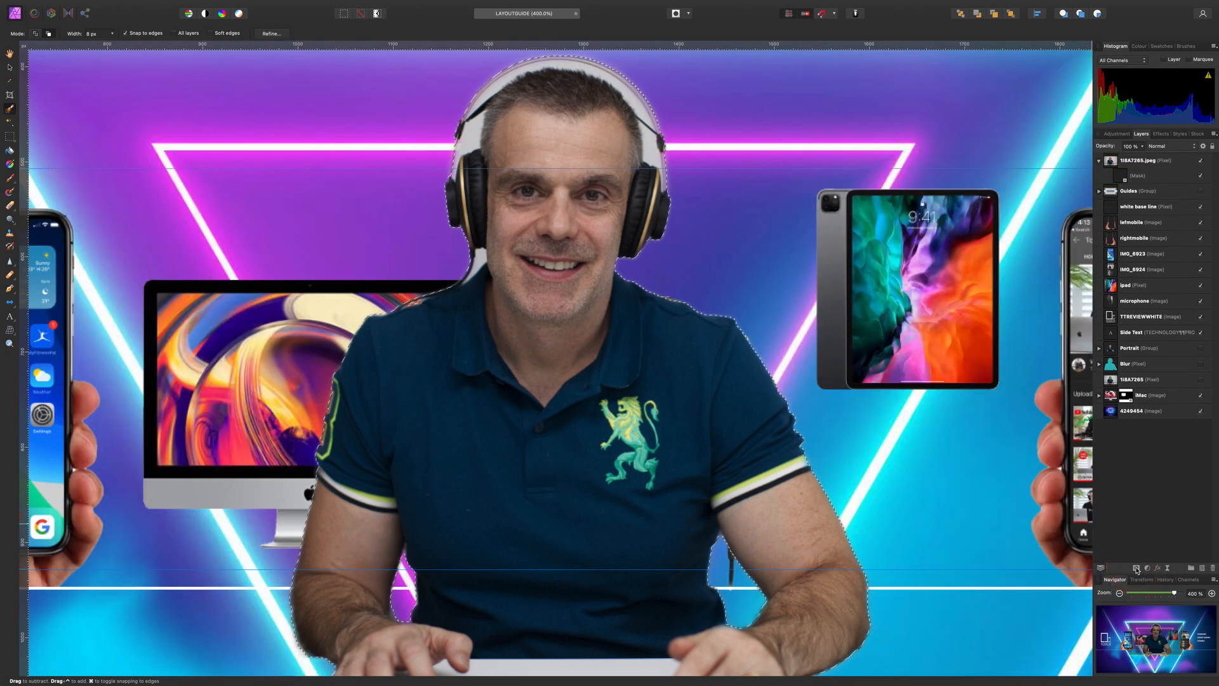
click(909, 542)
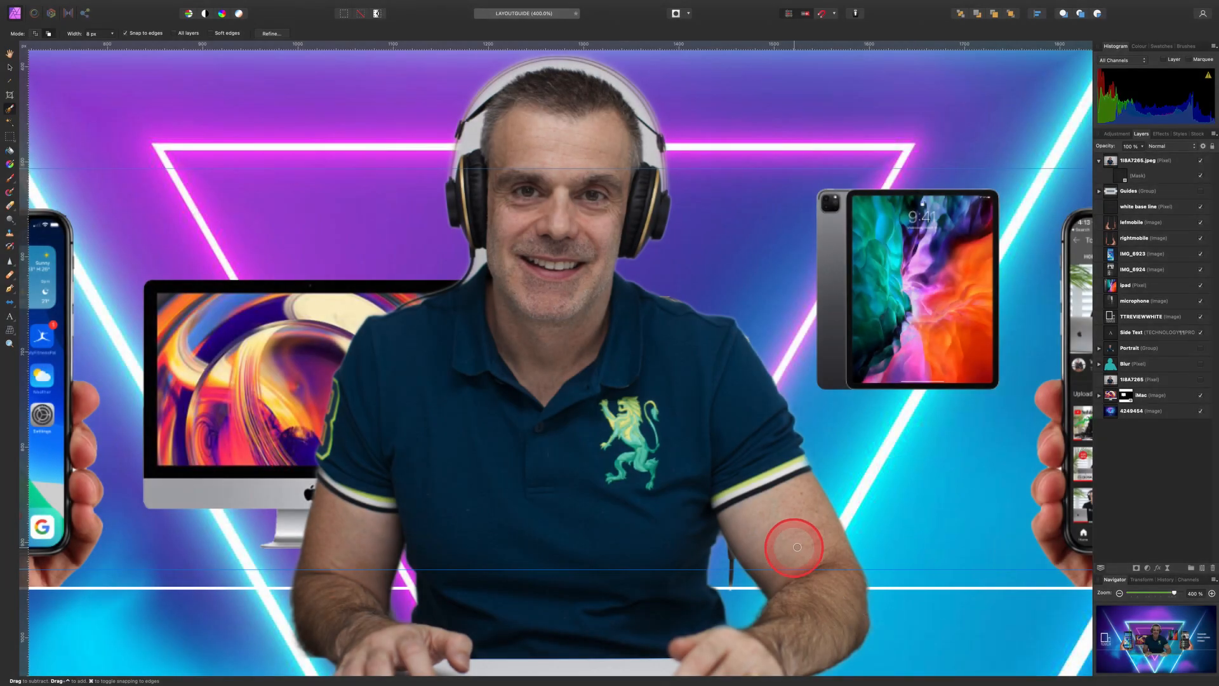
- Remove the leftover wall between the presenter's head and the headphone band using the Flood Select tool
scroll(836, 551, down, 3)
scroll(842, 548, down, 2)
scroll(841, 548, up, 5)
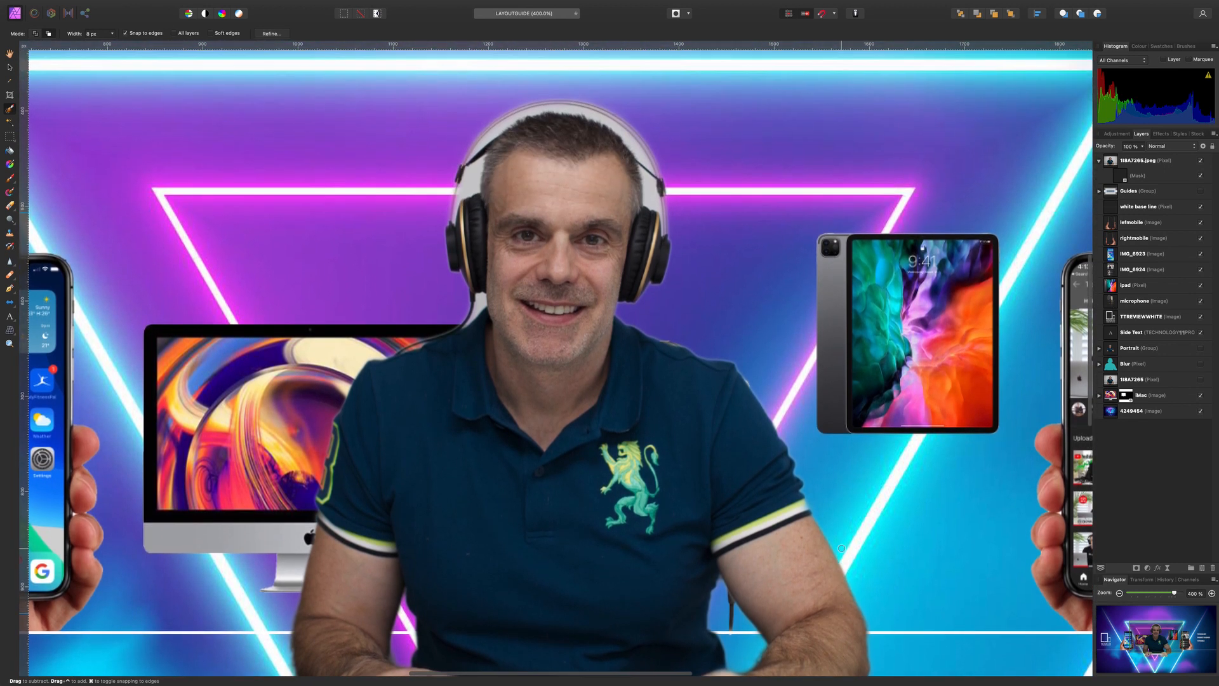
mouse_move(841, 548)
mouse_down()
mouse_move(652, 268)
mouse_move(678, 244)
mouse_move(397, 179)
mouse_move(312, 200)
mouse_move(85, 204)
mouse_move(8, 126)
mouse_up()
click(10, 124)
drag(508, 129, 769, 426)
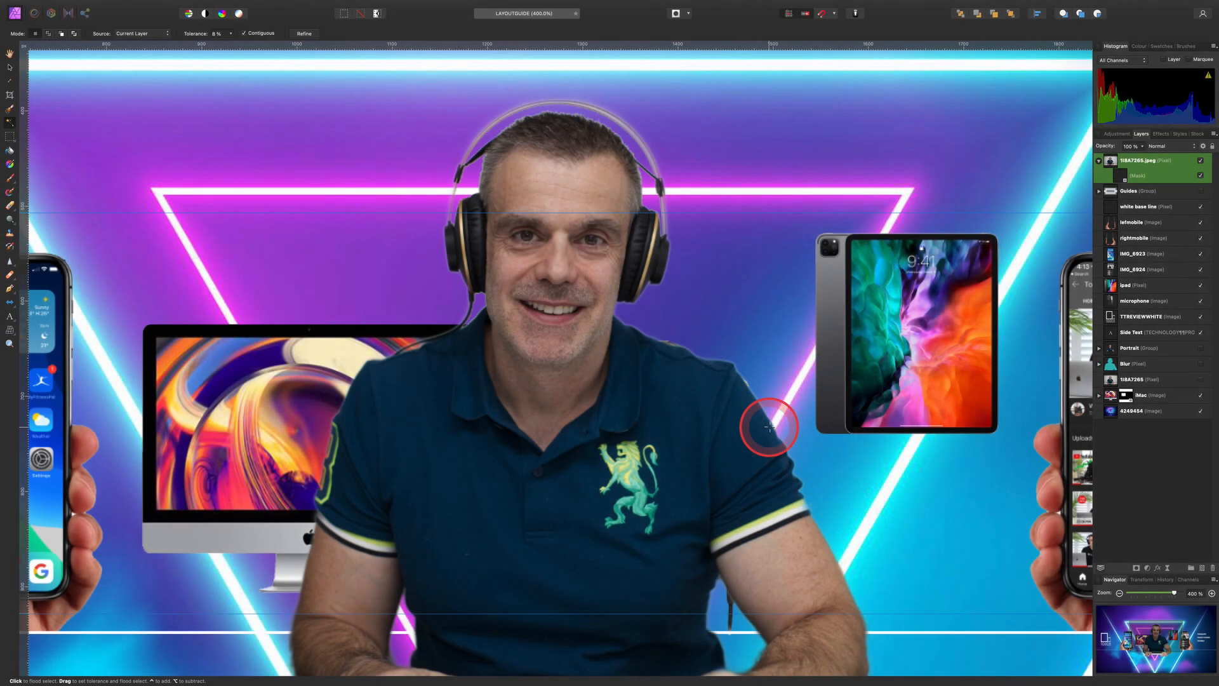
- Trim the keyboard and lower hands off the presenter cut-out with a rectangular marquee and move it up onto the white base line
key(super+0)
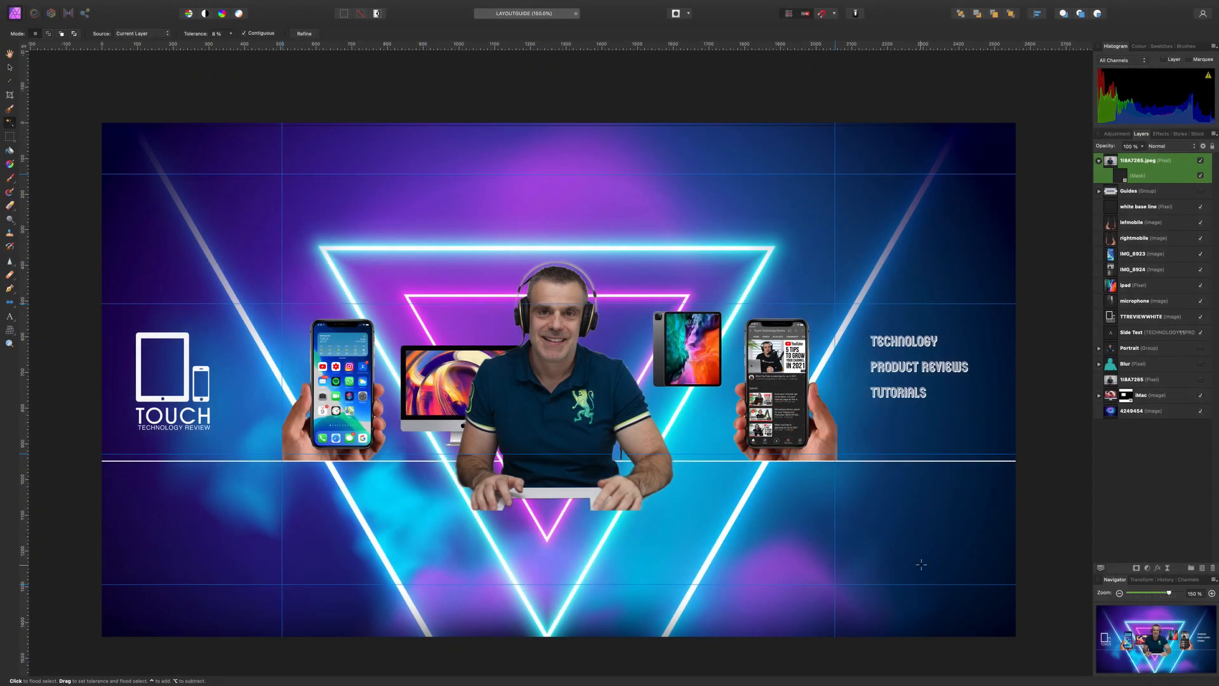
click(9, 136)
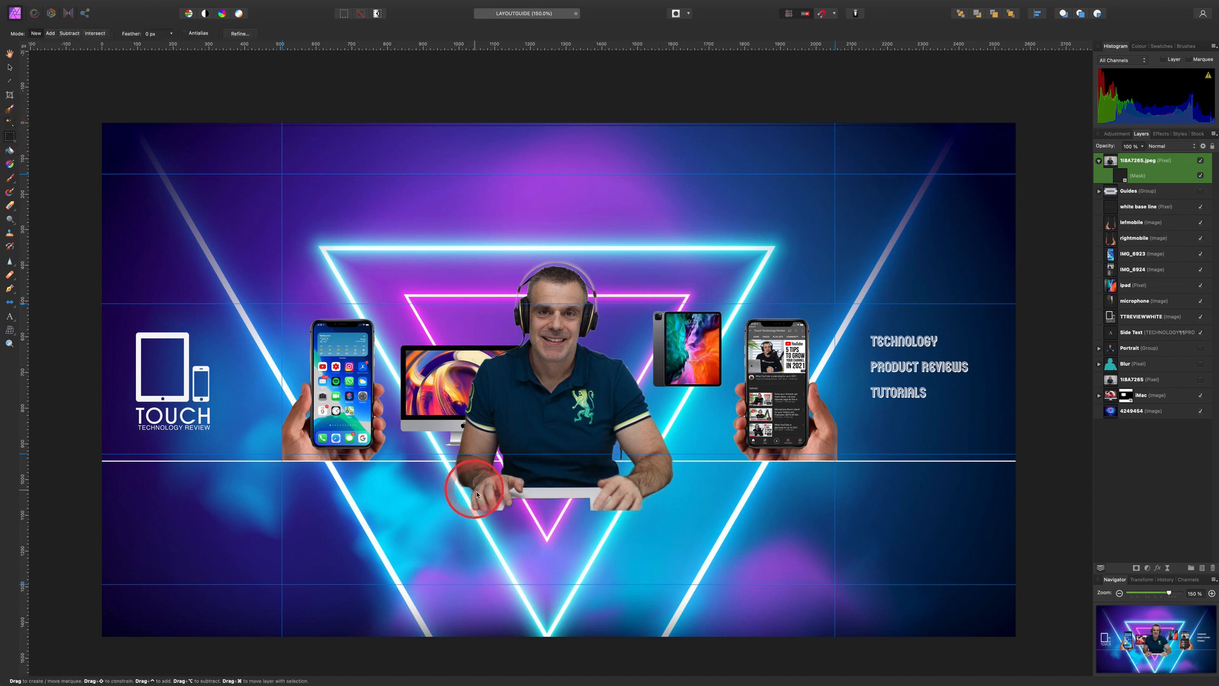
key(v)
drag(553, 432, 562, 386)
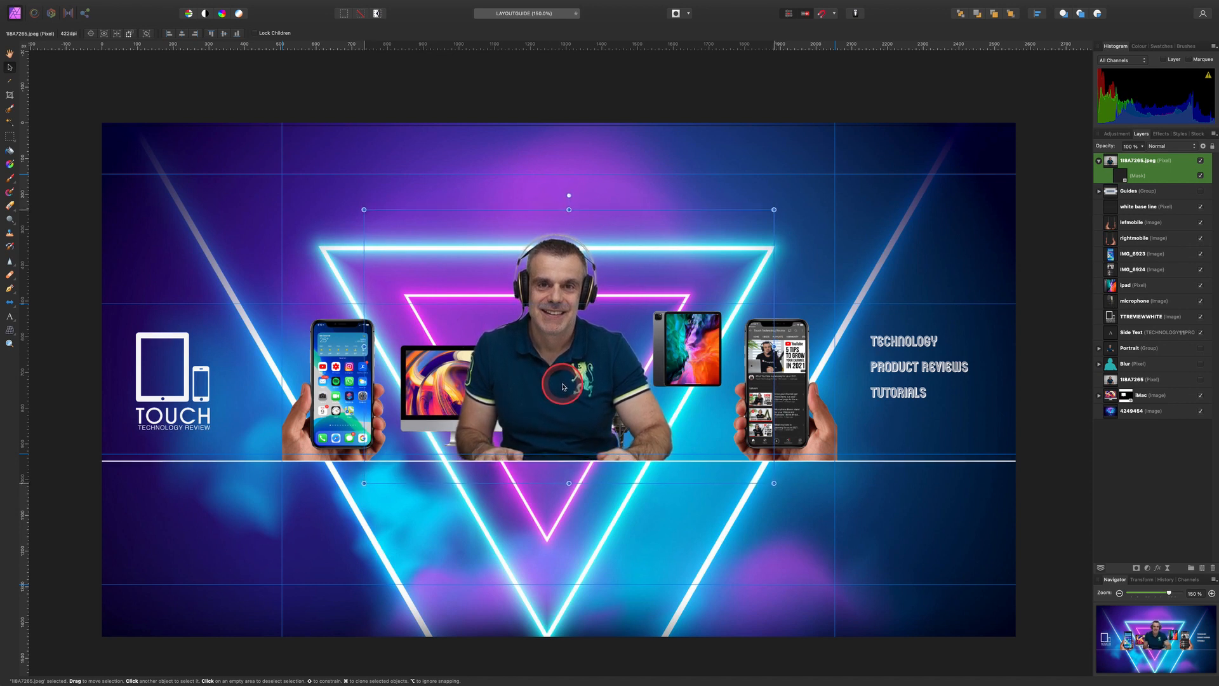
- Scale the presenter cut-out down proportionally and position it on the white base line between the iMac and the microphone
click(774, 210)
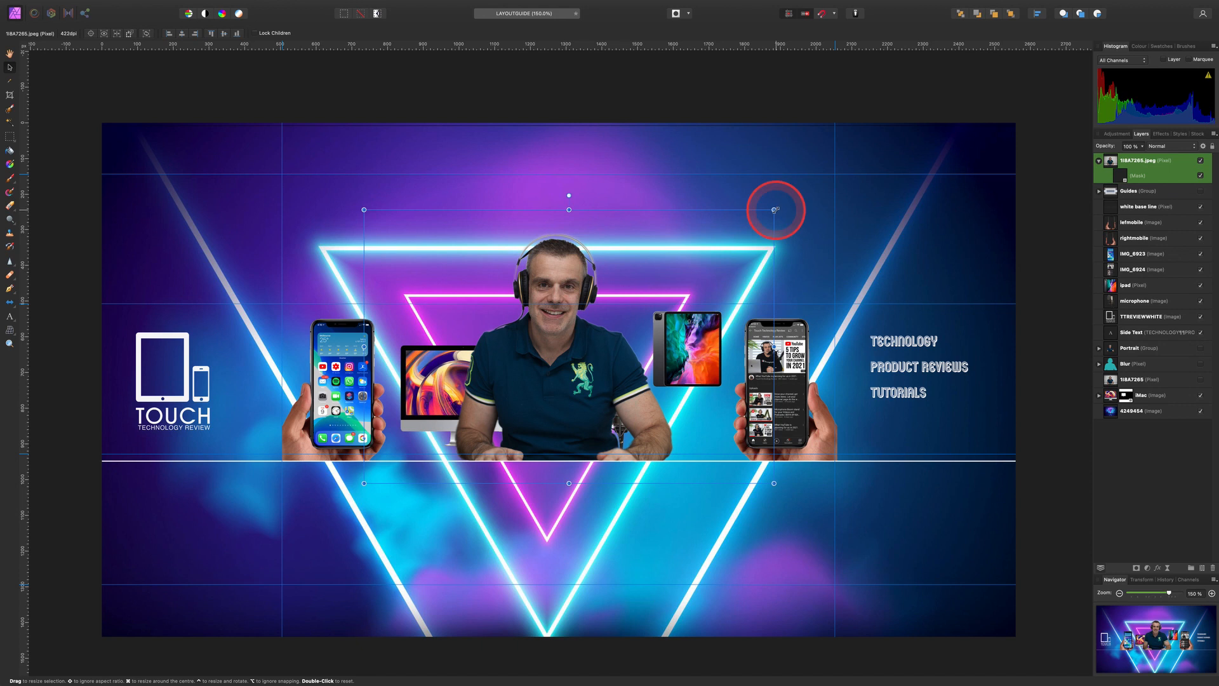
drag(775, 210, 630, 279)
drag(476, 427, 520, 430)
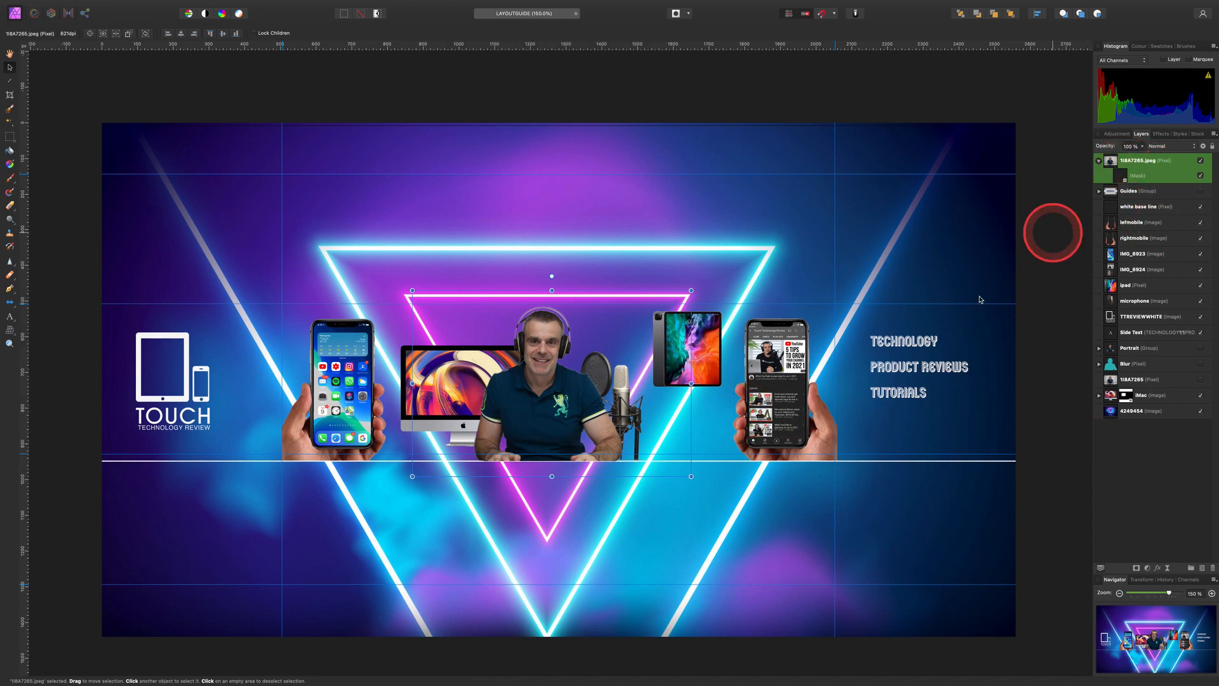
- Move the presenter cut-out layer below the microphone layer and collapse its mask
drag(1167, 176, 1150, 302)
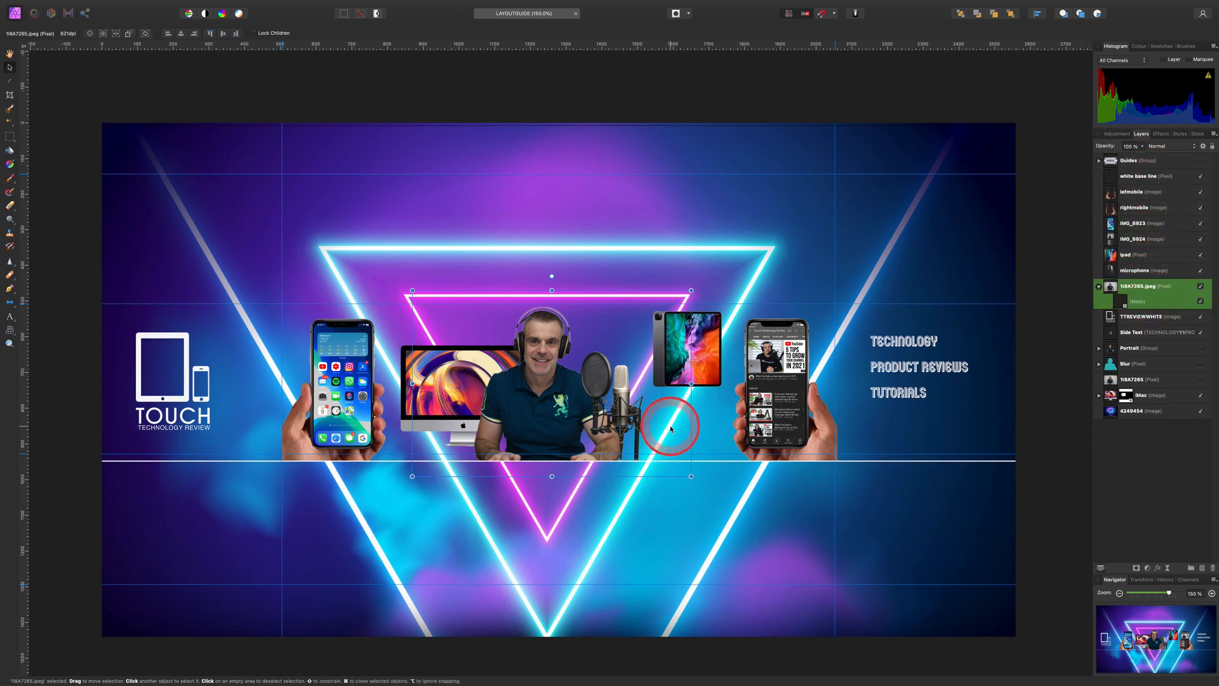
click(679, 523)
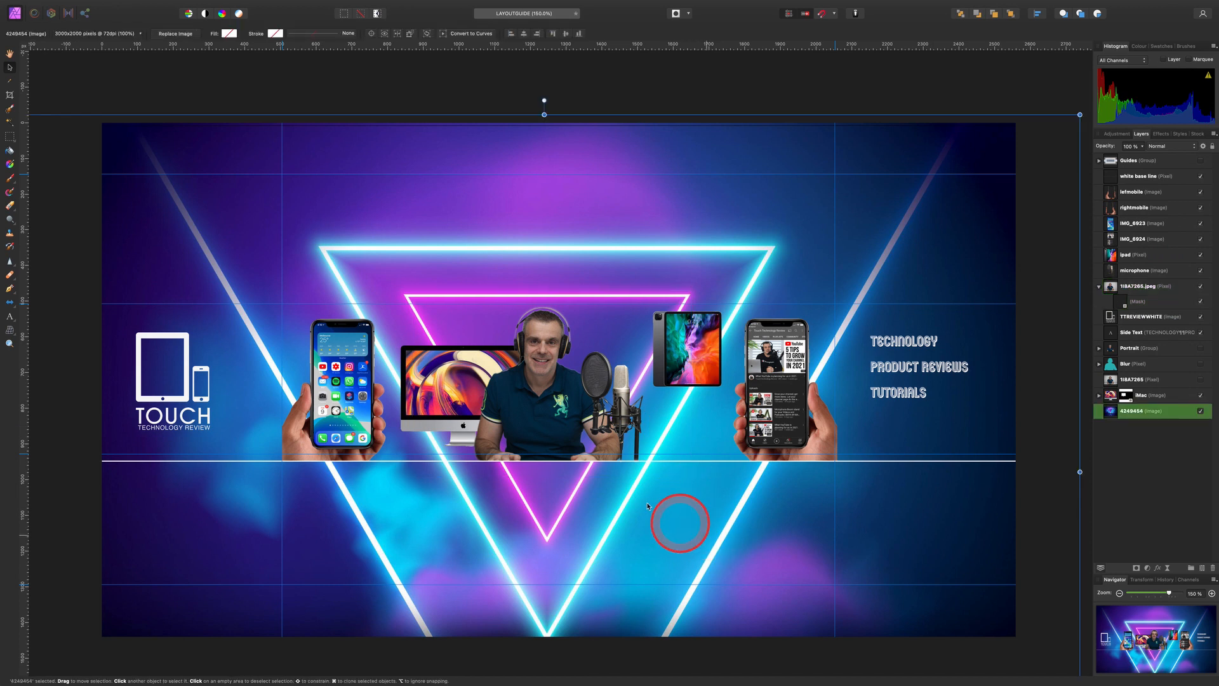
click(1113, 289)
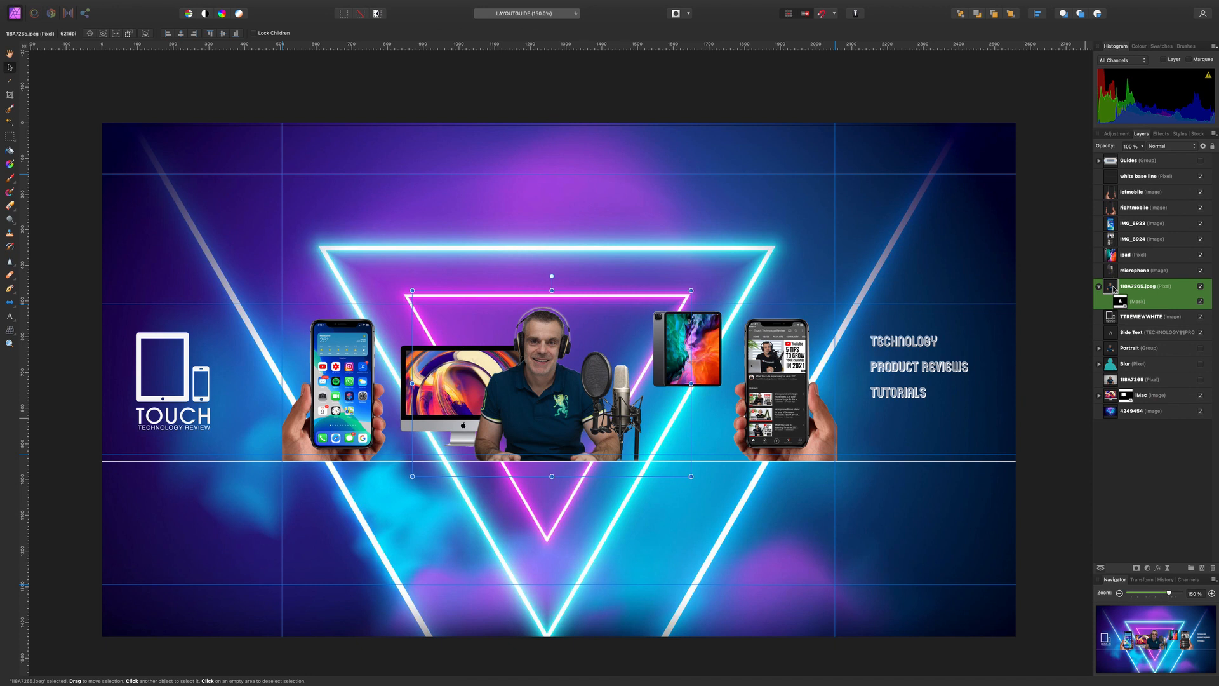
click(1099, 286)
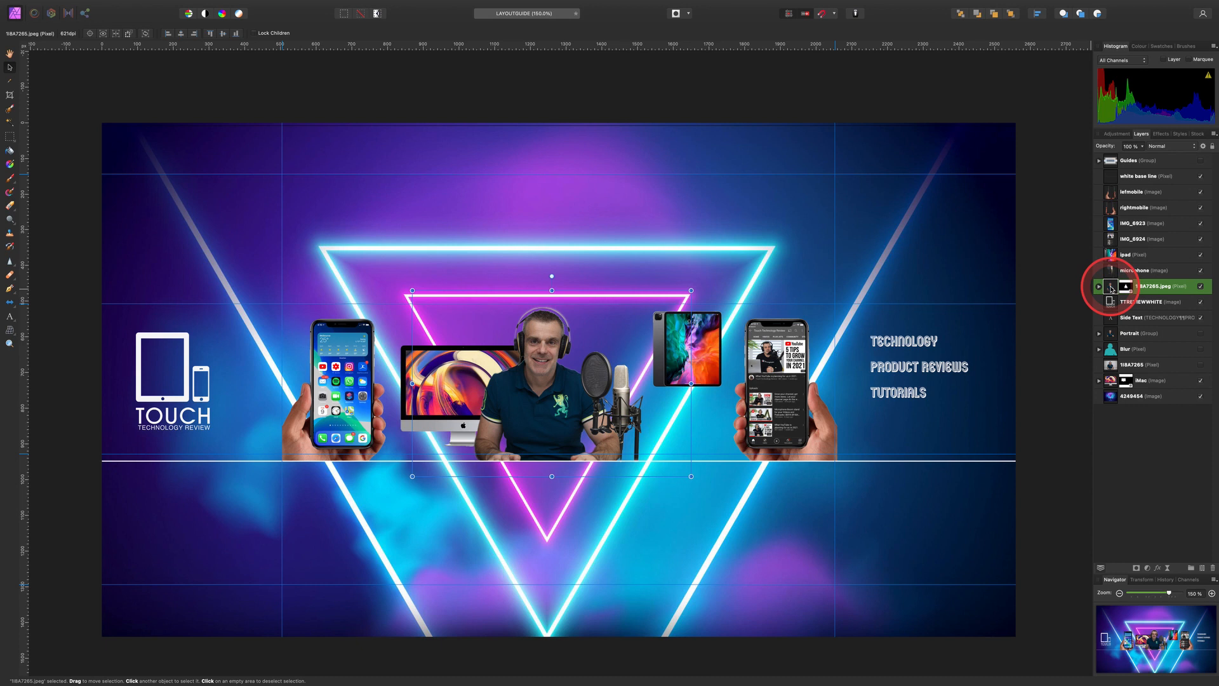
- Load the presenter cut-out's outline as a selection, add a new pixel layer, and grow the selection by 2 px
super+click(1110, 287)
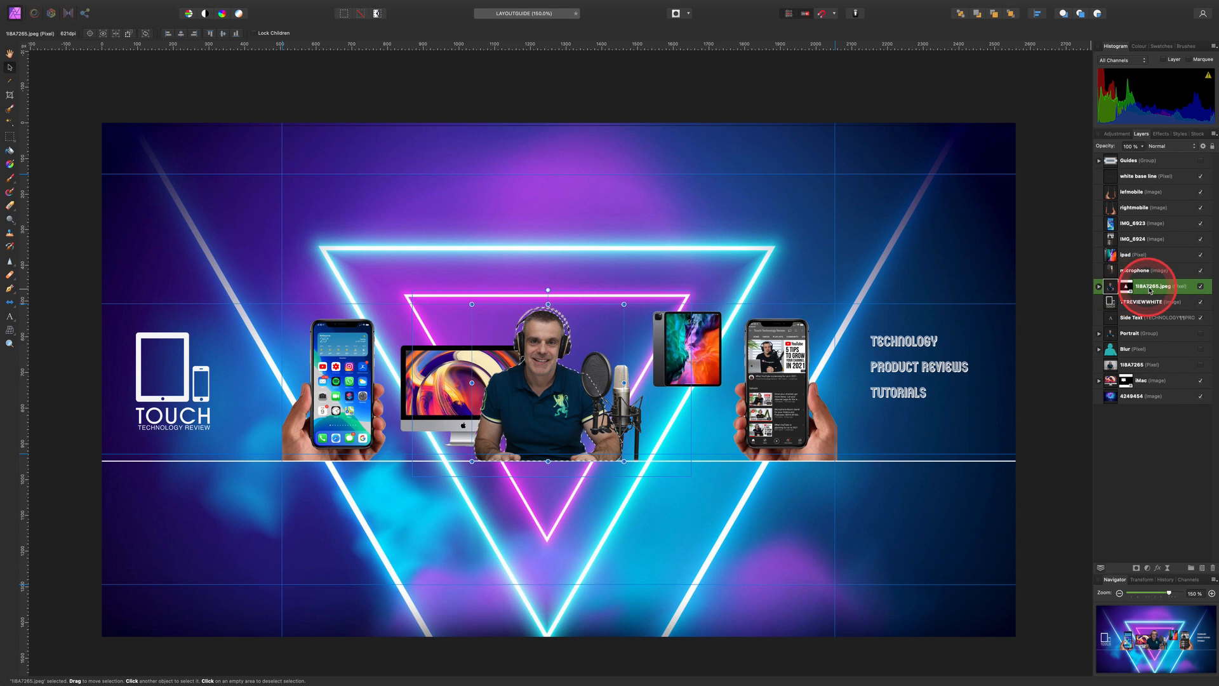
click(1201, 569)
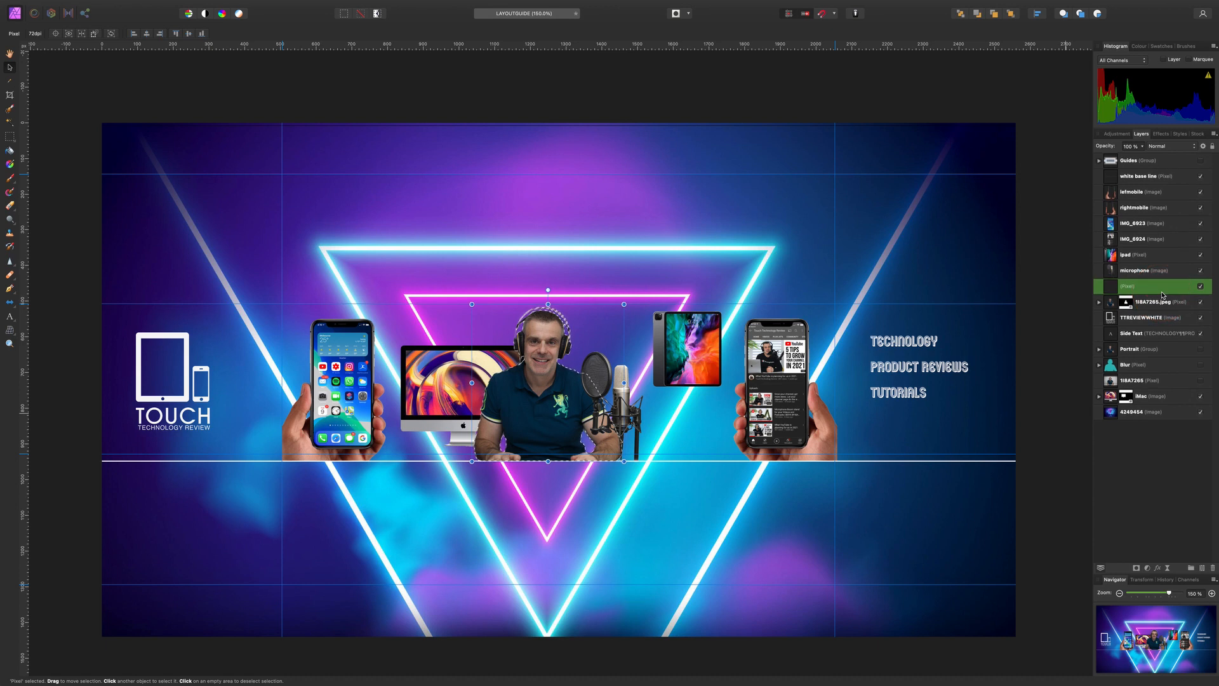
click(224, 7)
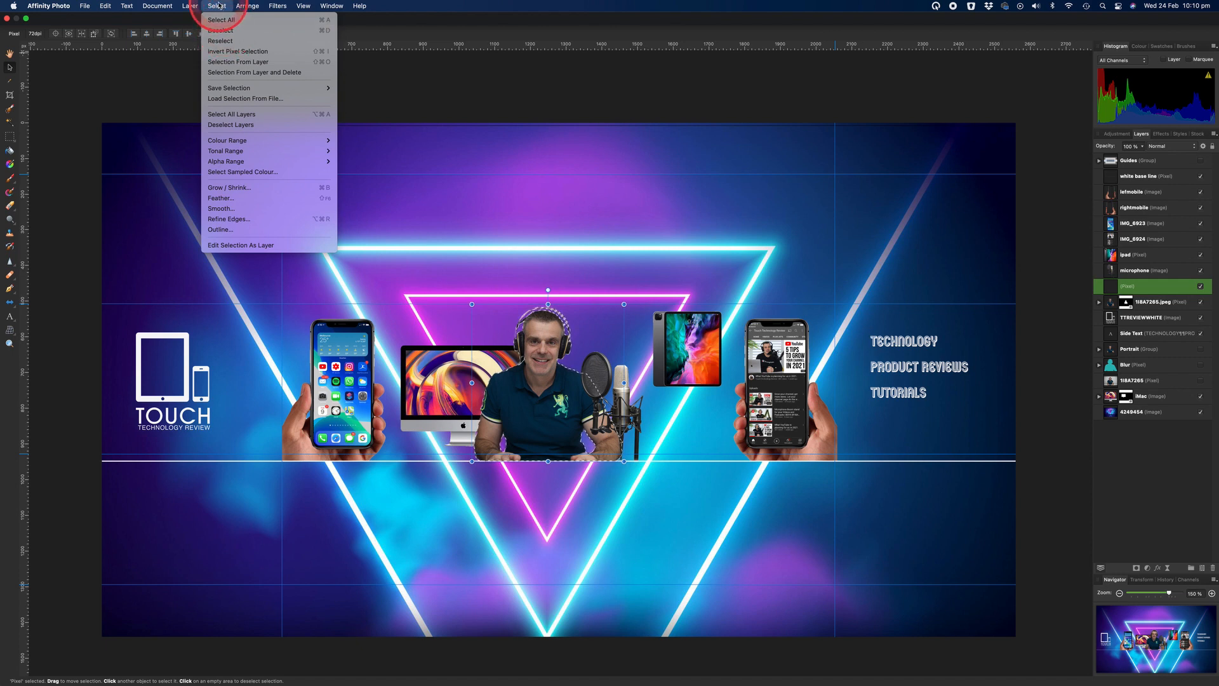
click(248, 191)
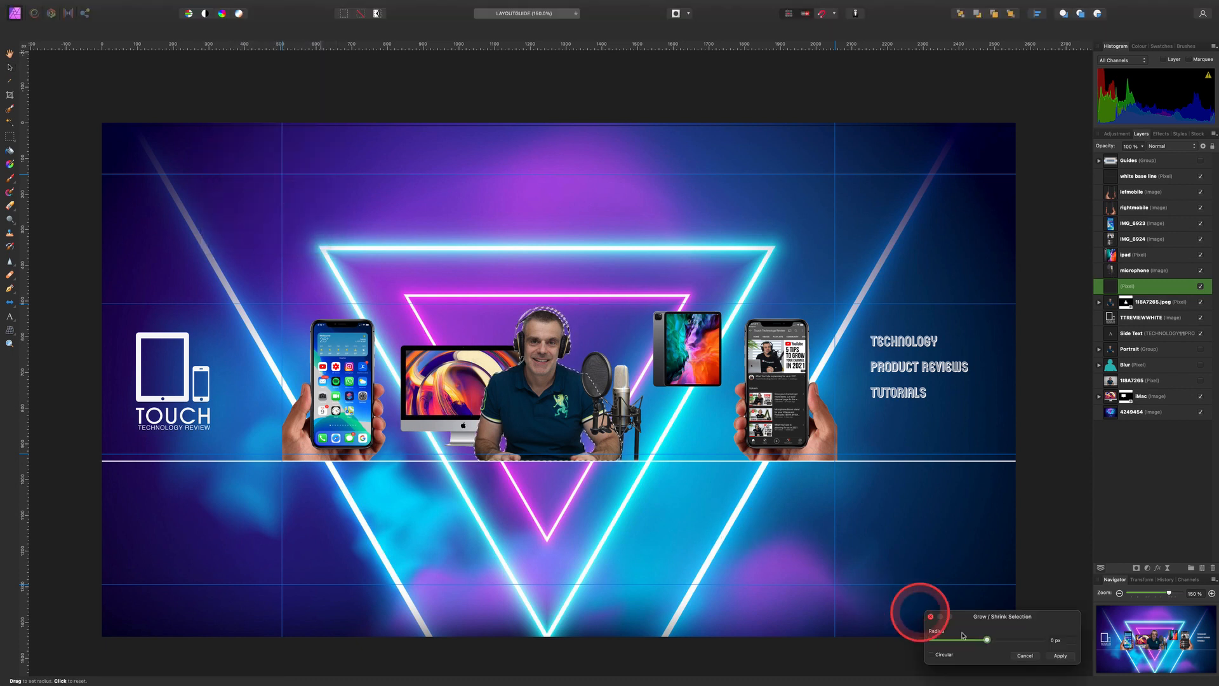
click(1055, 641)
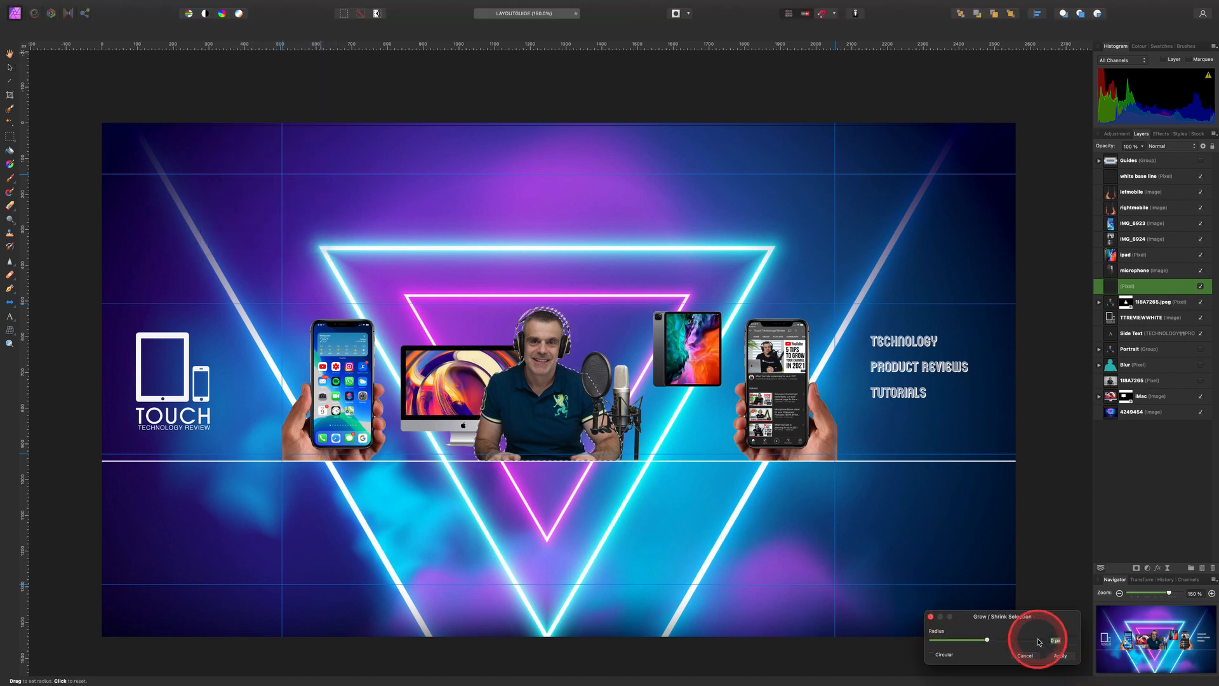
text(2)
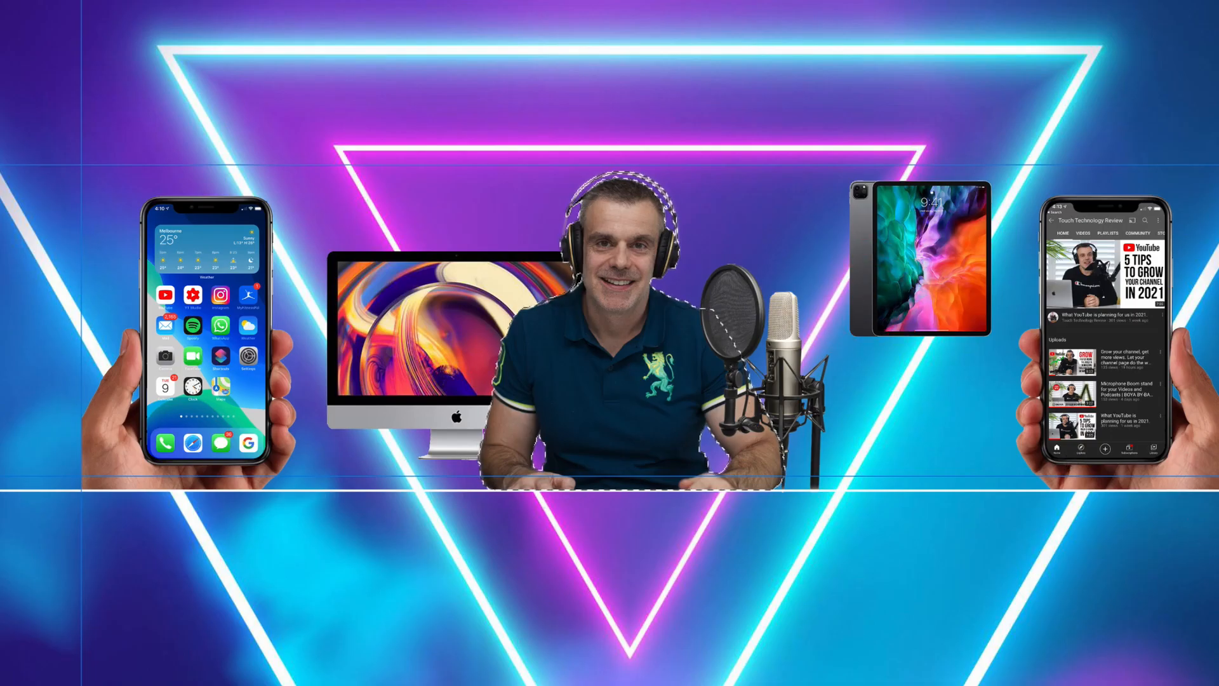
key(Return)
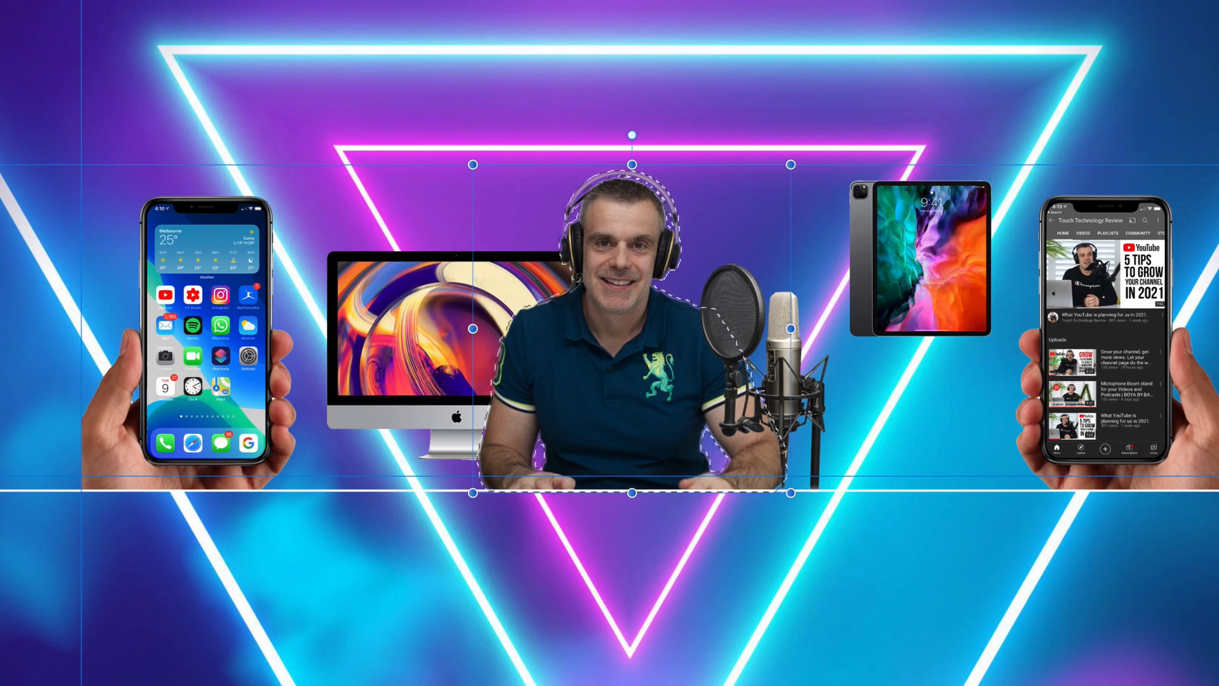
- Fill the grown selection with custom blue (H 213, S 100, L 54), deselect, and place the filled layer beneath the presenter layer
click(105, 5)
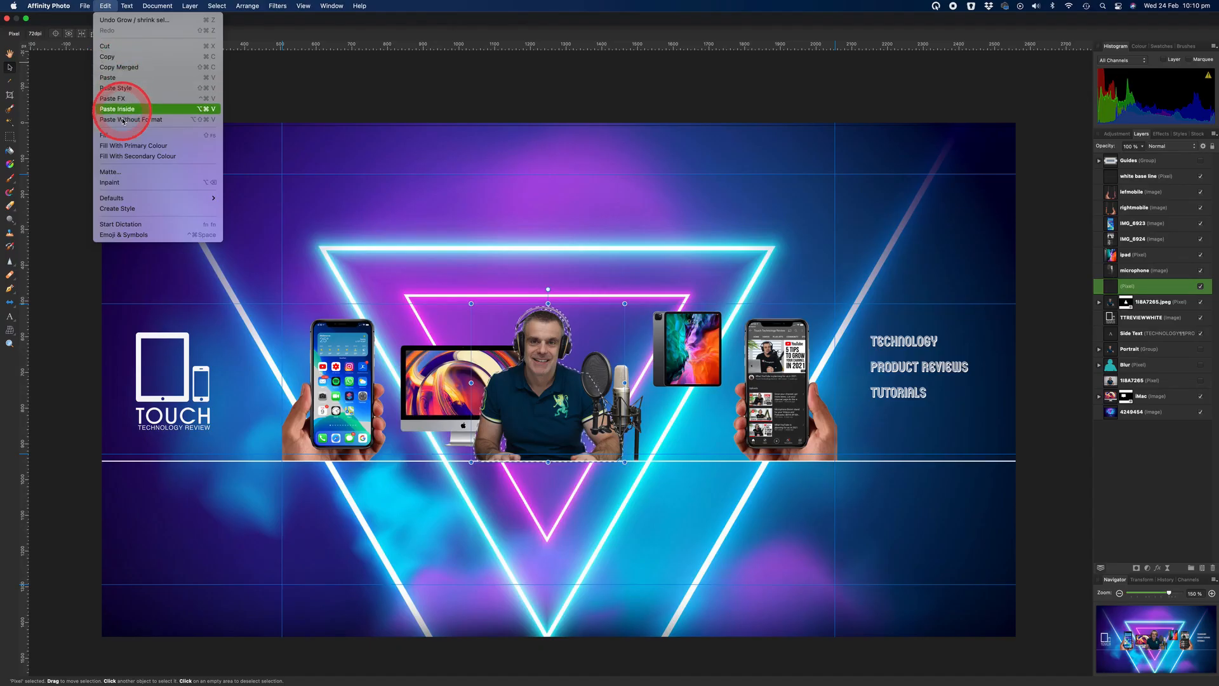
click(121, 134)
click(992, 600)
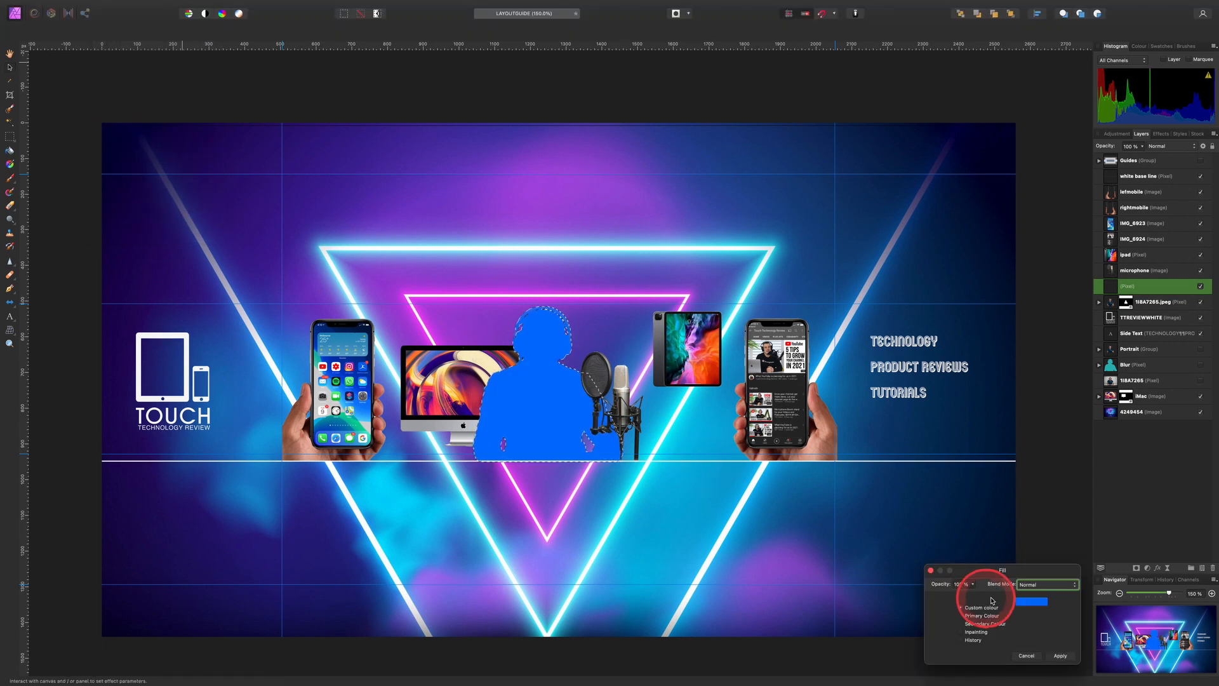
click(1032, 601)
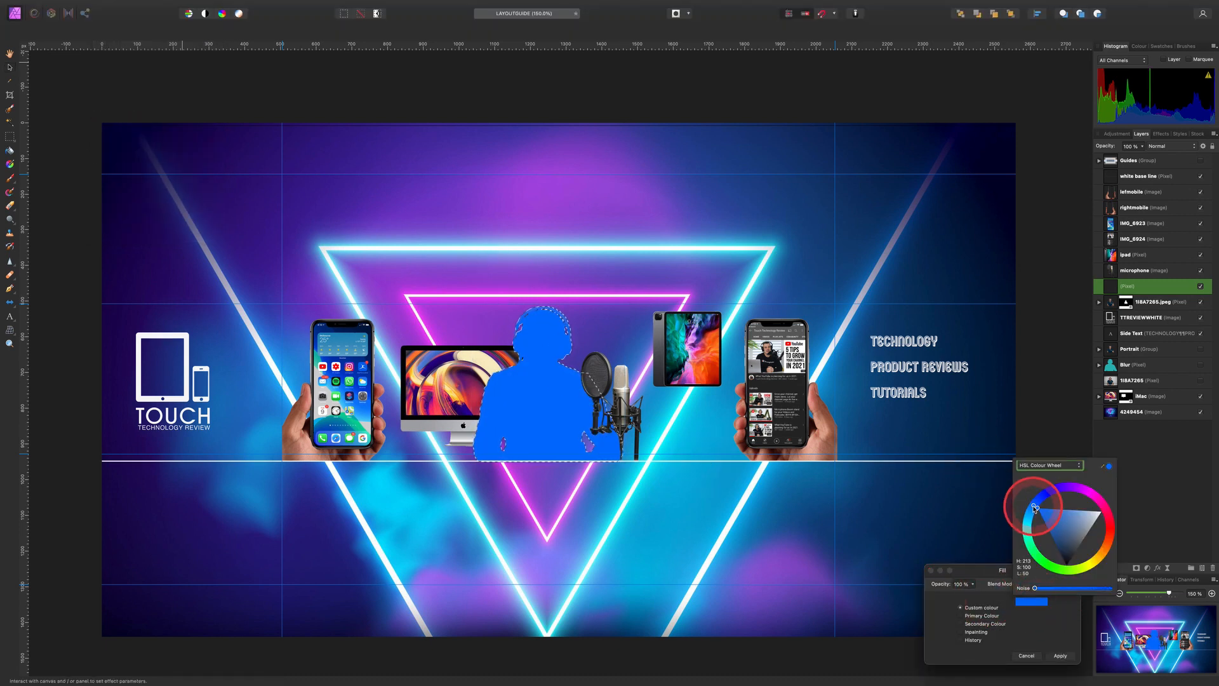
mouse_move(1039, 506)
mouse_down()
mouse_move(1098, 495)
mouse_move(1038, 497)
mouse_move(1050, 502)
mouse_up()
click(1057, 654)
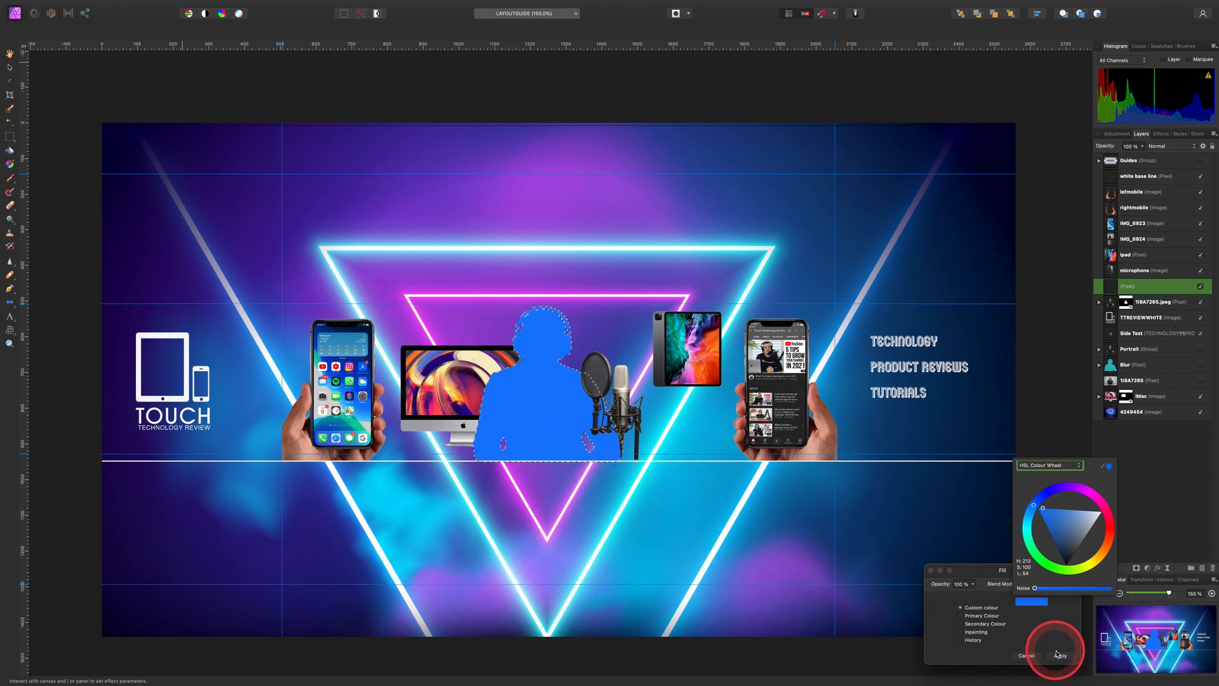
key(super+d)
drag(1130, 290, 1131, 311)
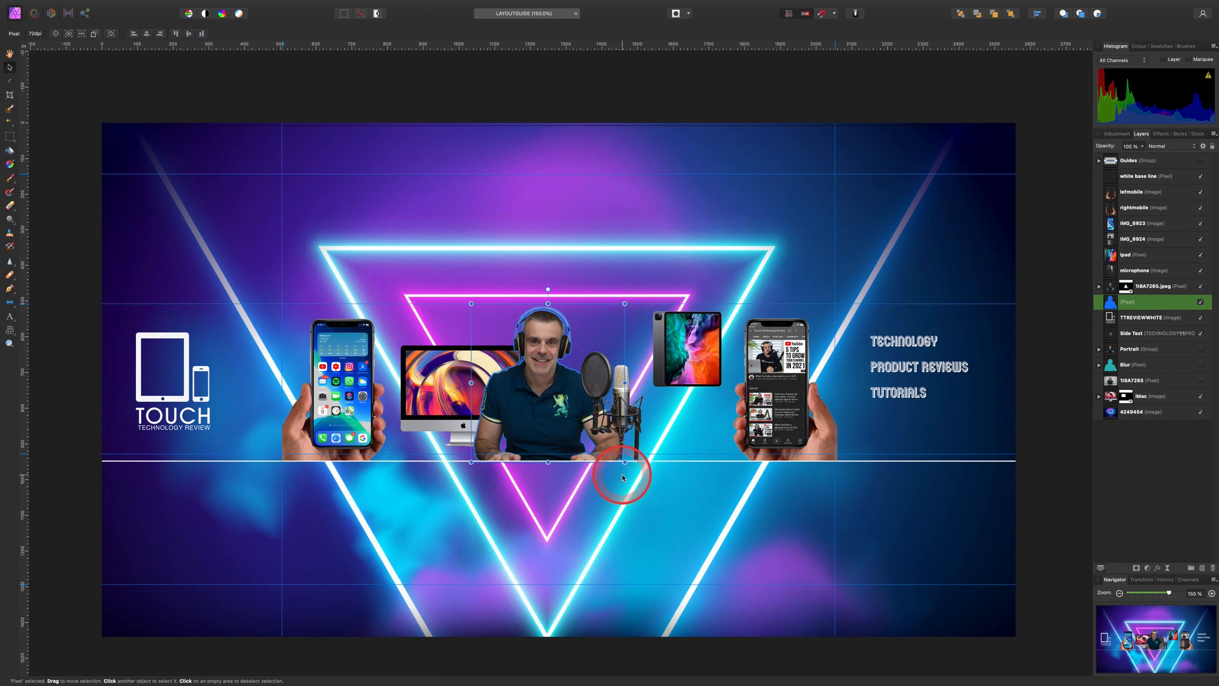
- Apply a Gaussian Blur of about 5.4 px to the blue silhouette layer and toggle its visibility to compare the glow
click(278, 6)
mouse_move(343, 36)
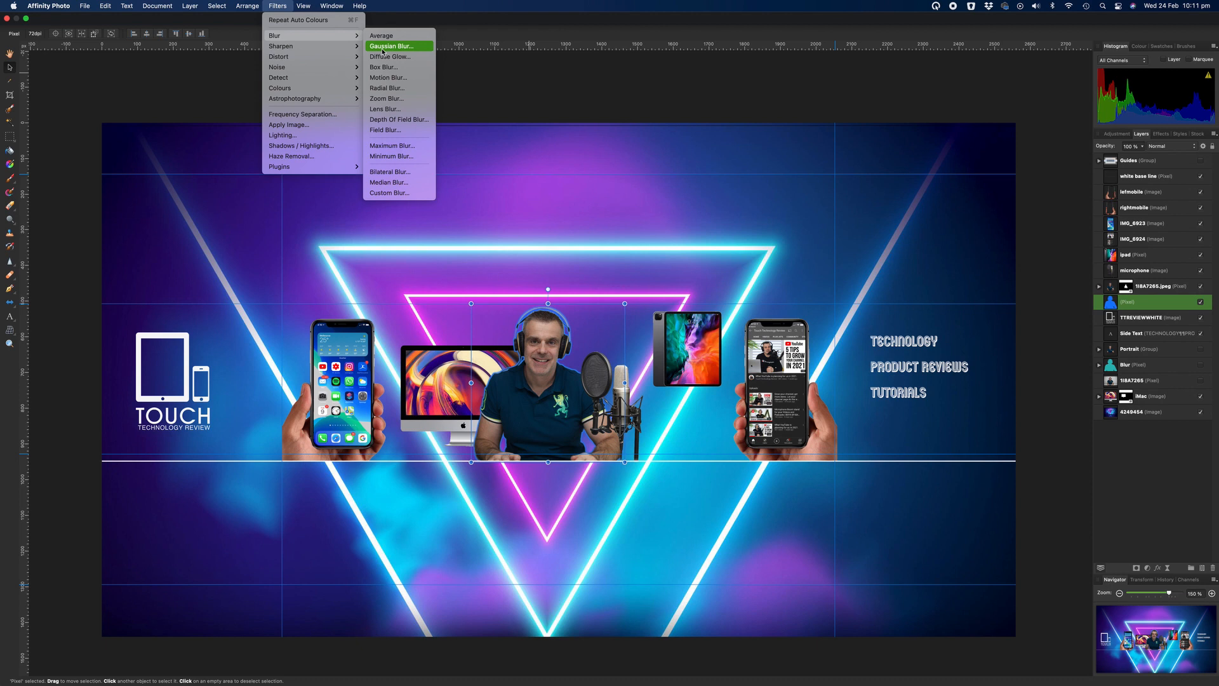
click(280, 6)
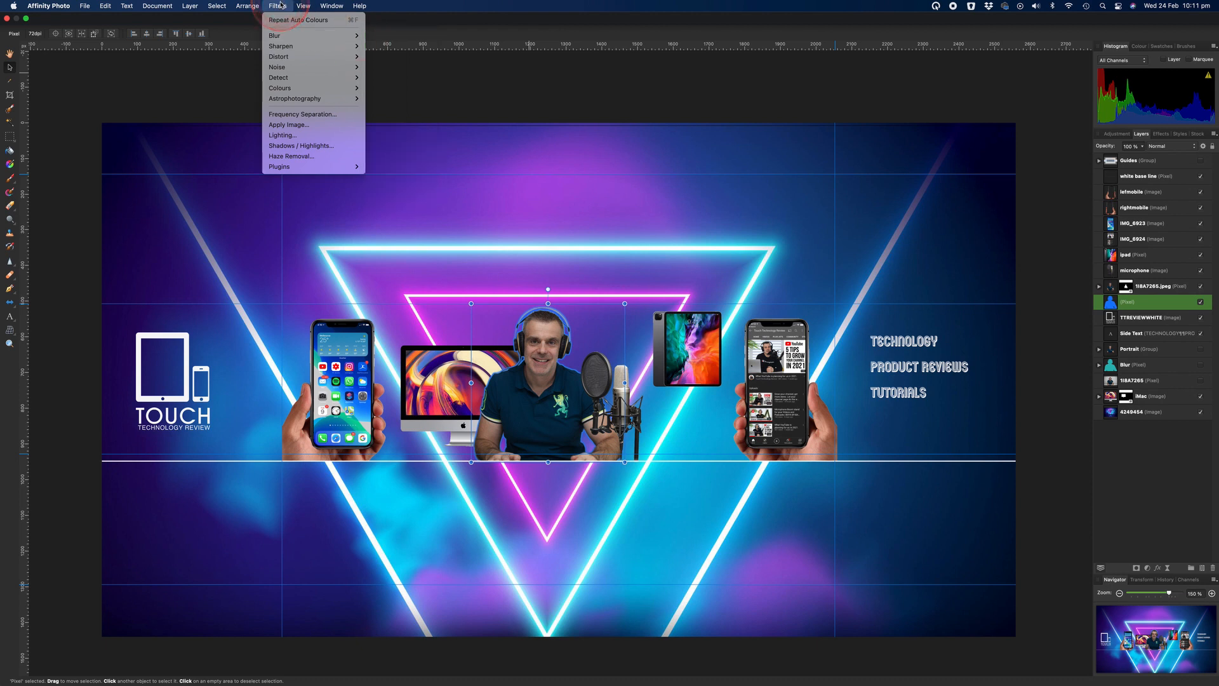
mouse_move(280, 34)
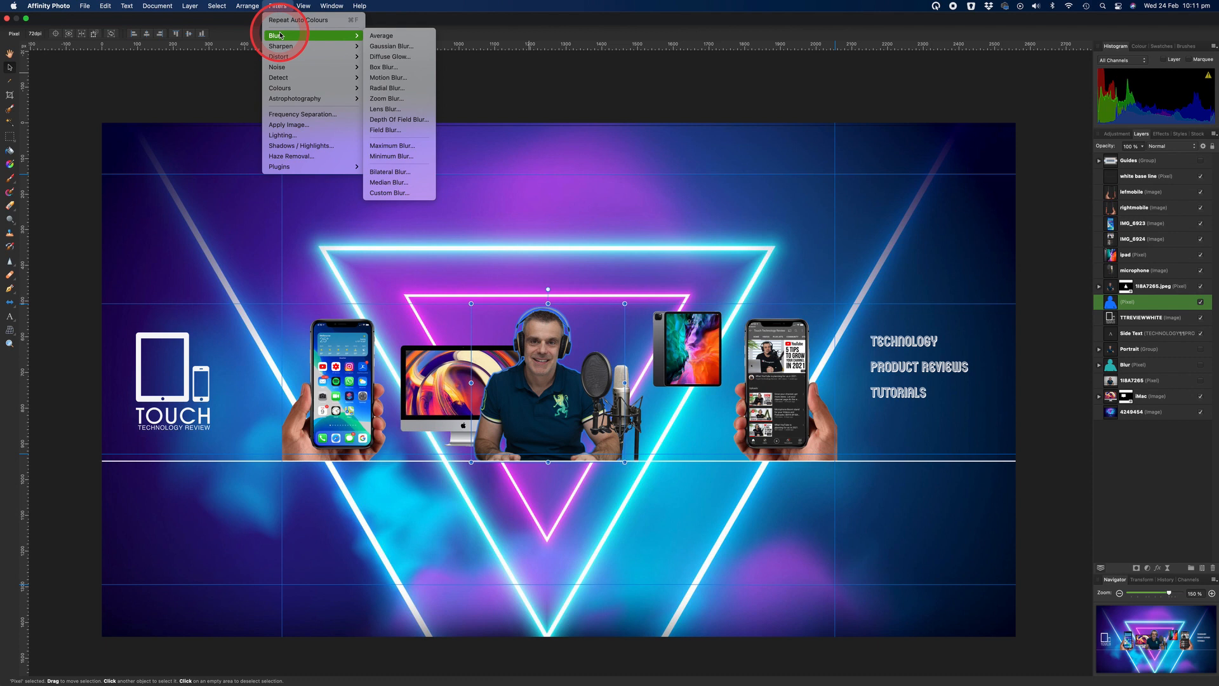
click(392, 45)
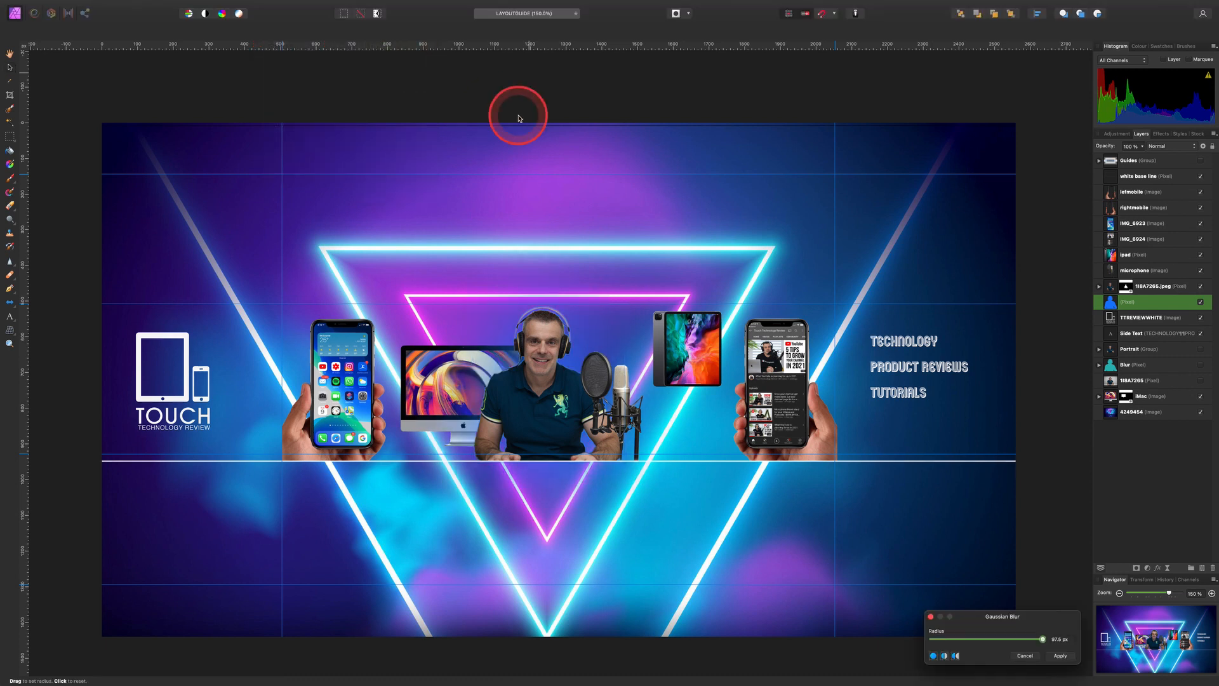
drag(1008, 645, 968, 646)
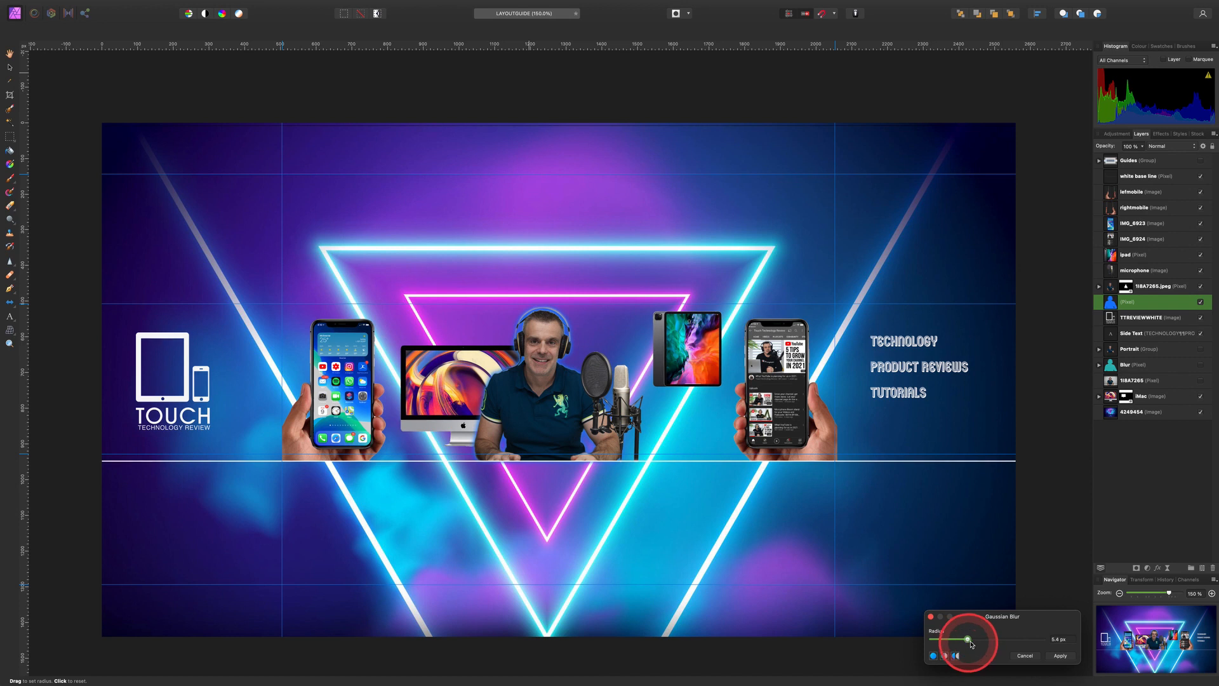
click(1060, 656)
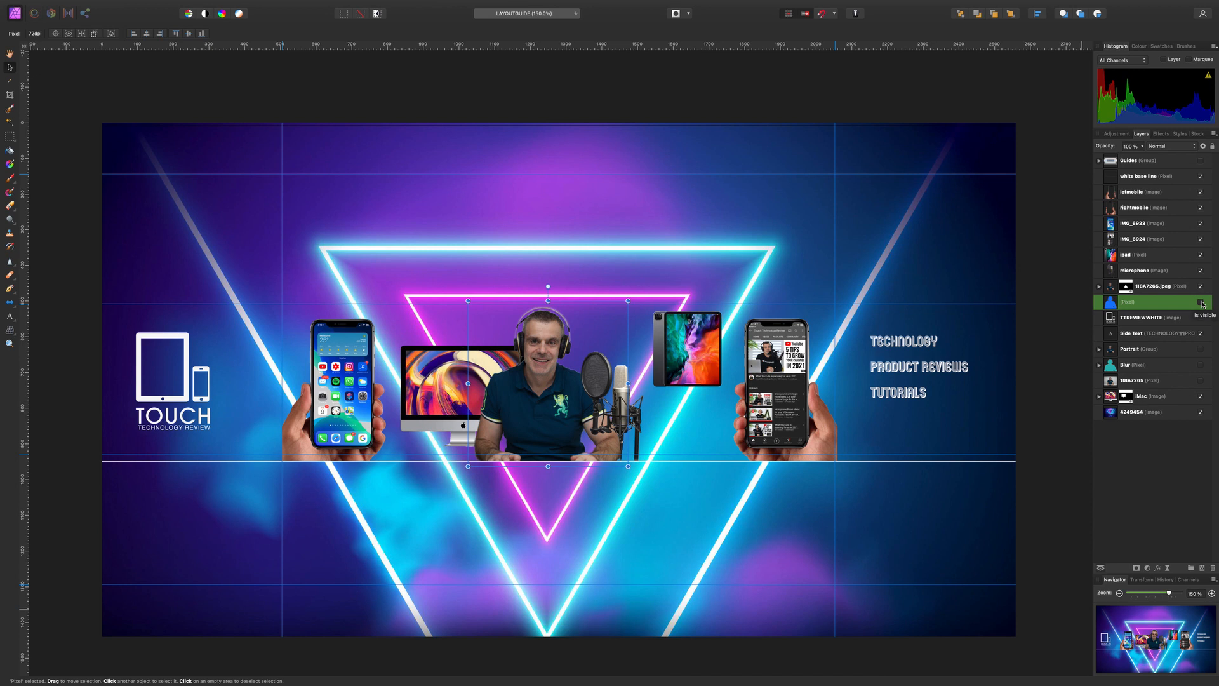
click(1202, 303)
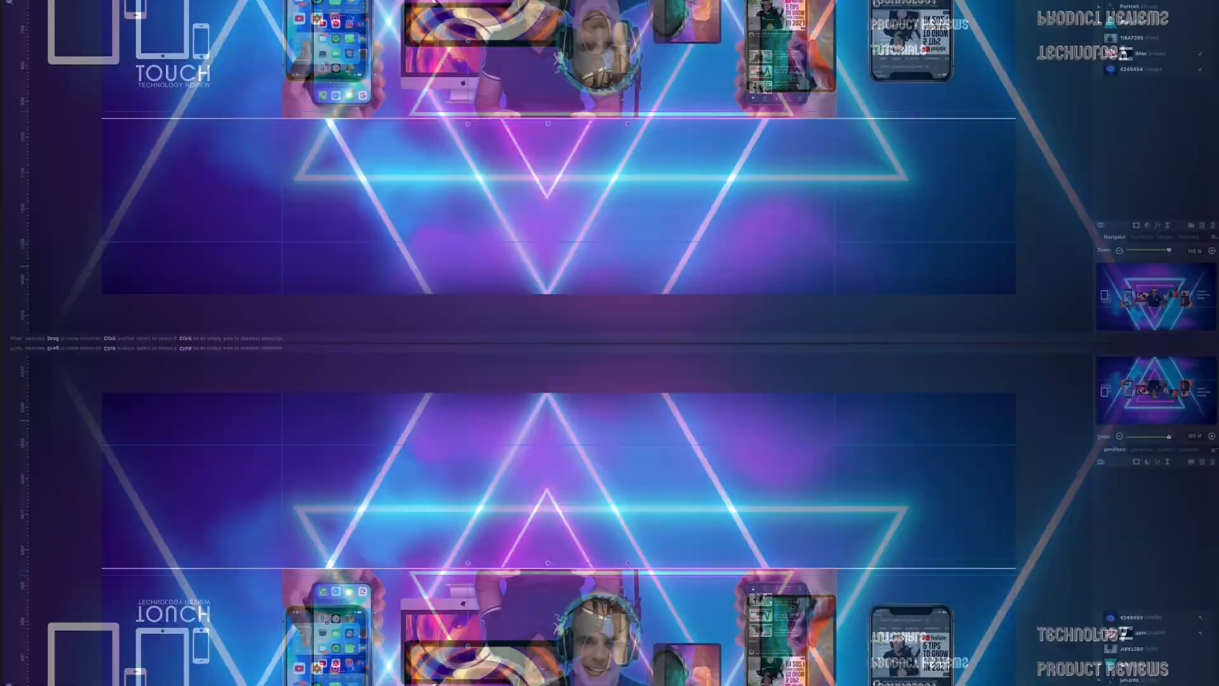